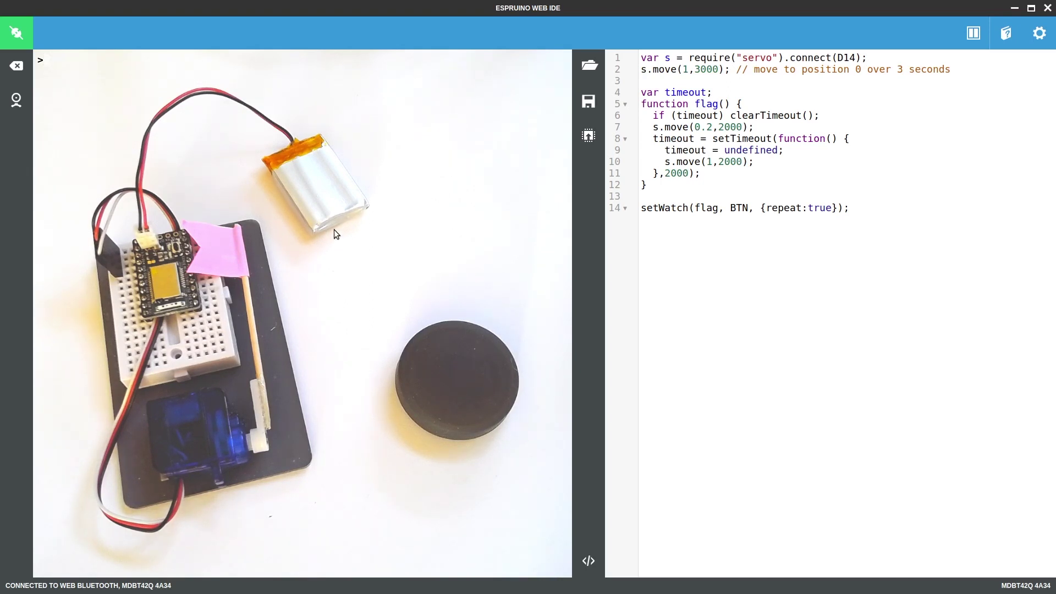
type("flag(")
Step: Run flag() in the console so the MDBT42Q board's servo waves the flag
key("Return")
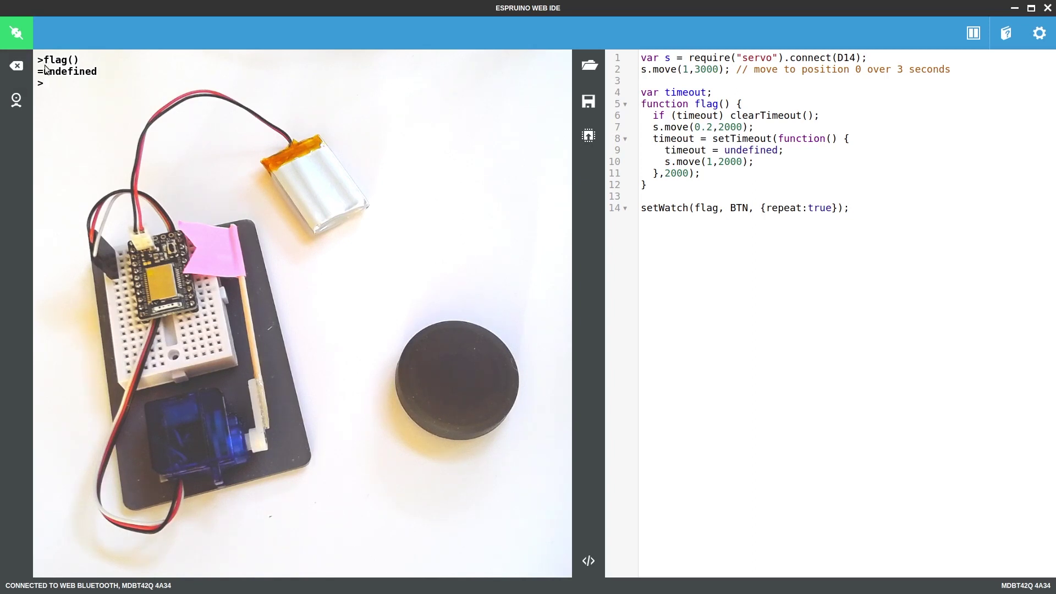
Step: Disconnect from the current board and pair with Puck.js 5a47 over Web Bluetooth
left_click(16, 34)
left_click(19, 37)
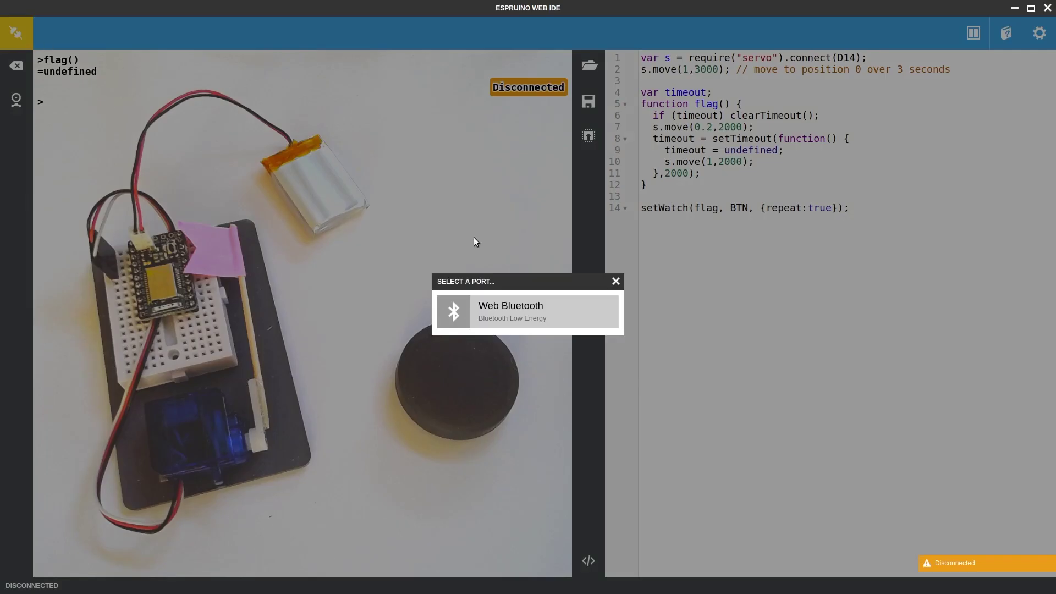
left_click(530, 328)
left_click(461, 240)
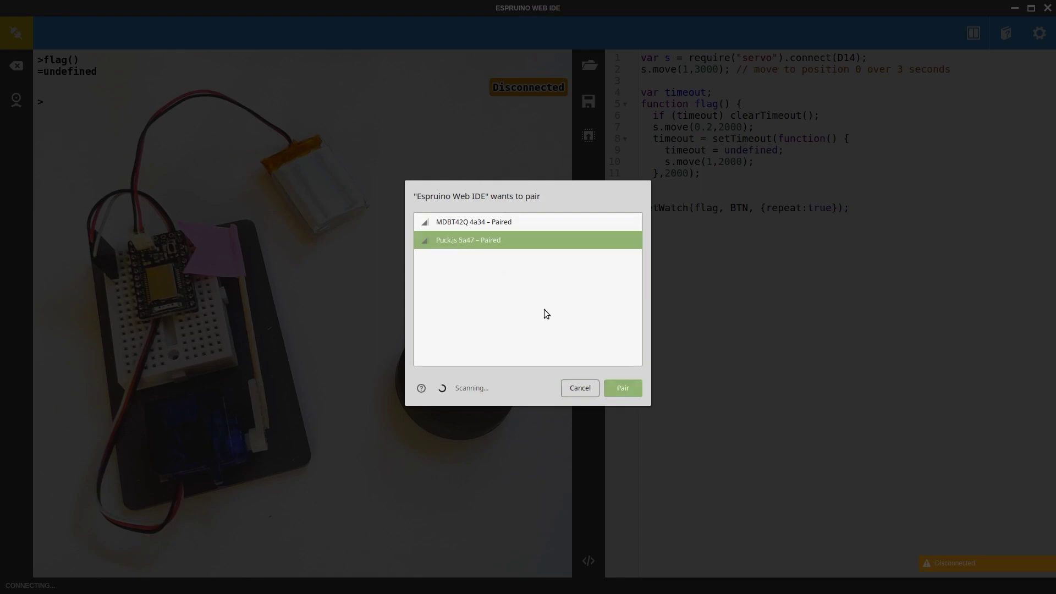
left_click(623, 390)
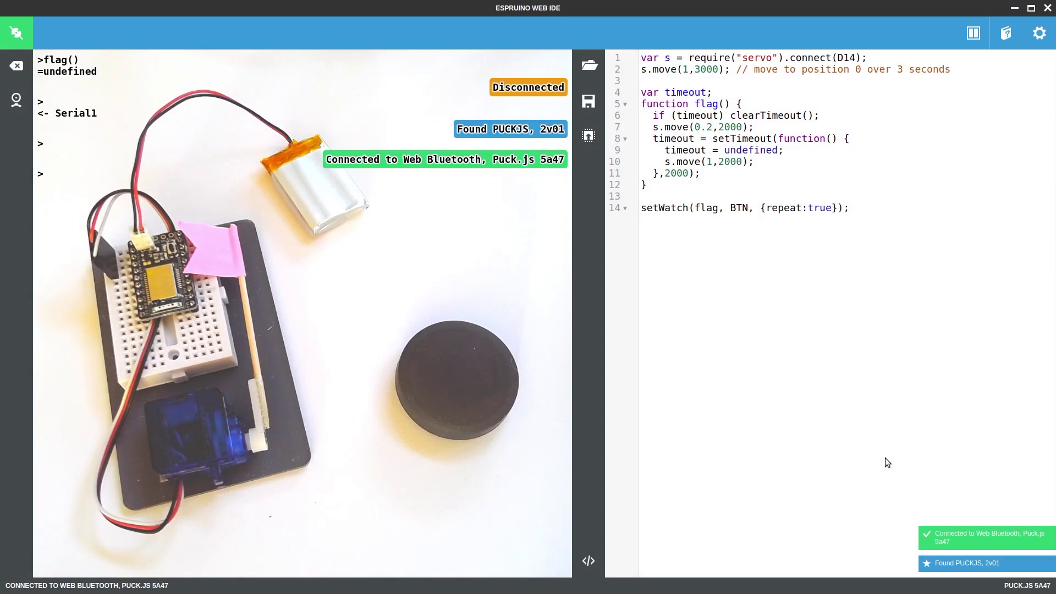
Step: Replace the editor code with the flag() client, pointing out the ble_simple_uart module and flag() command
key("ctrl+a")
type("function flag() {   NRF.requestDevice({ filters: [{ namePrefix: 'MDBT42Q' }]                      }).then(function(device) {     require(\"ble_simple_uart\").write(           device,            \"flag()\\n\",            function() {             print('Done!');           });   }); }  setWatch(flag, BTN, {repeat:true});")
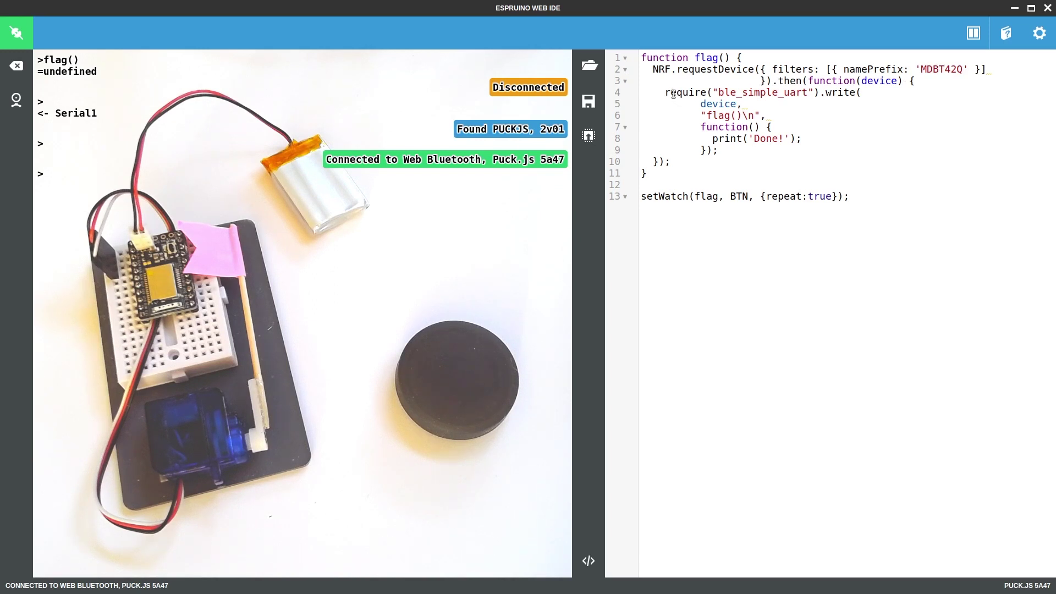
left_click_drag(819, 93, 665, 94)
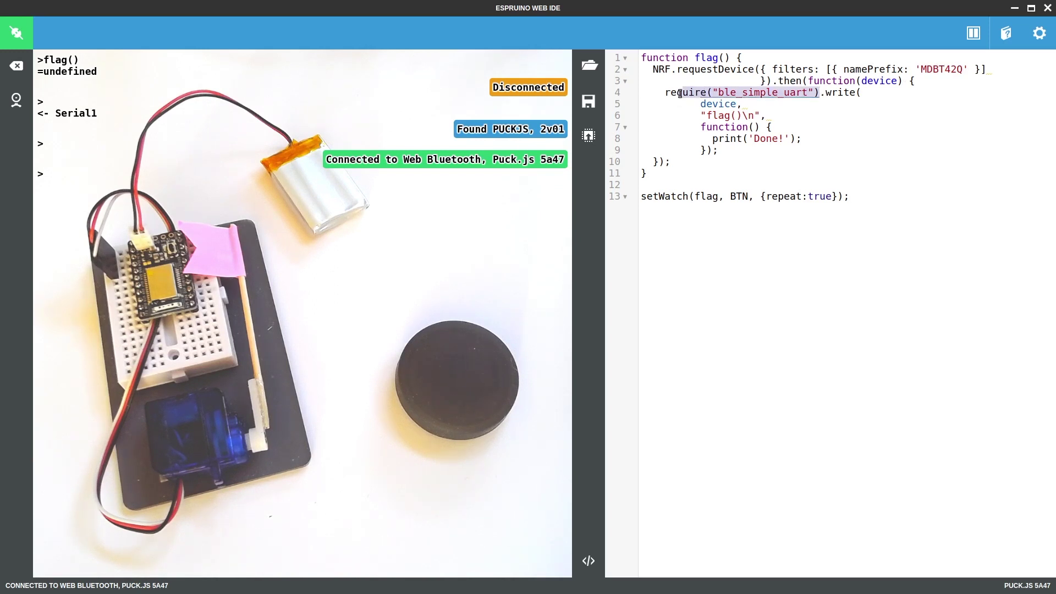
left_click(747, 93)
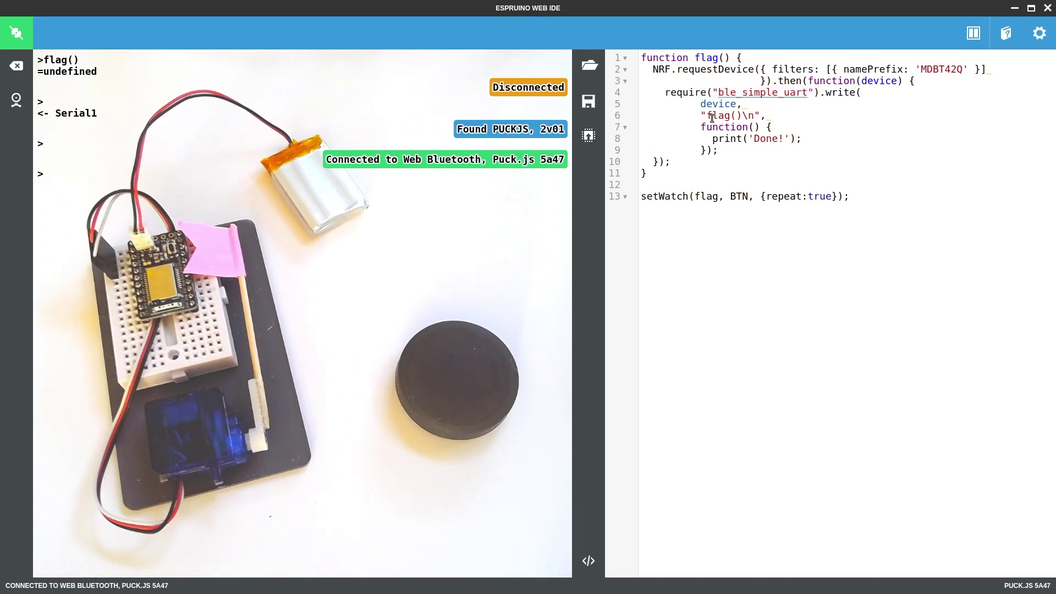
left_click_drag(704, 115, 740, 116)
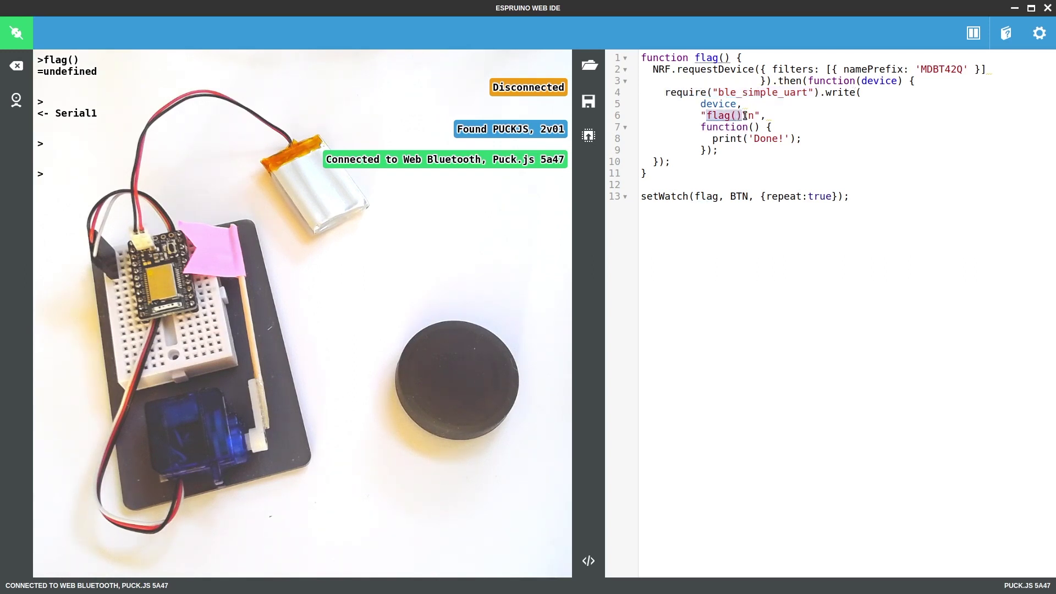
left_click(747, 115)
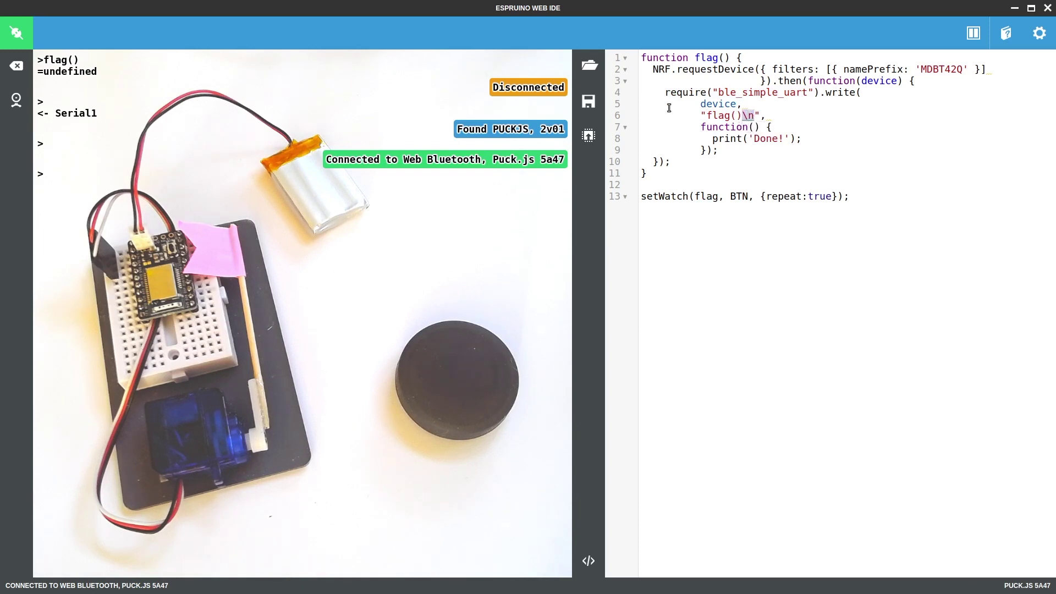
Step: Upload the client code to the Puck.js
left_click(589, 137)
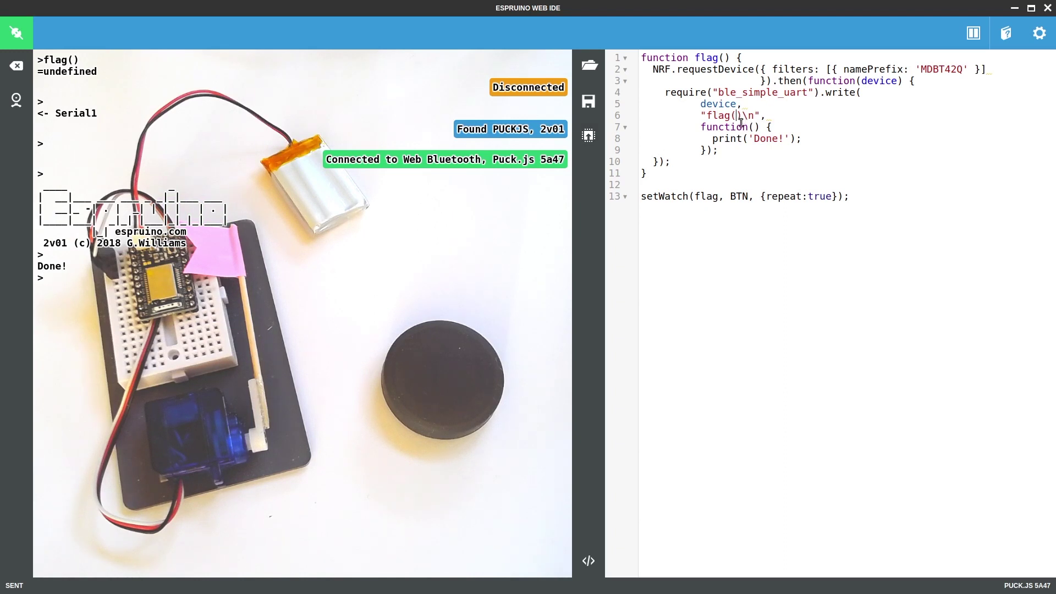
type("123")
Step: Change the sent command to "LED.toggle();flag()\n" and upload the edited client code
left_click(715, 116)
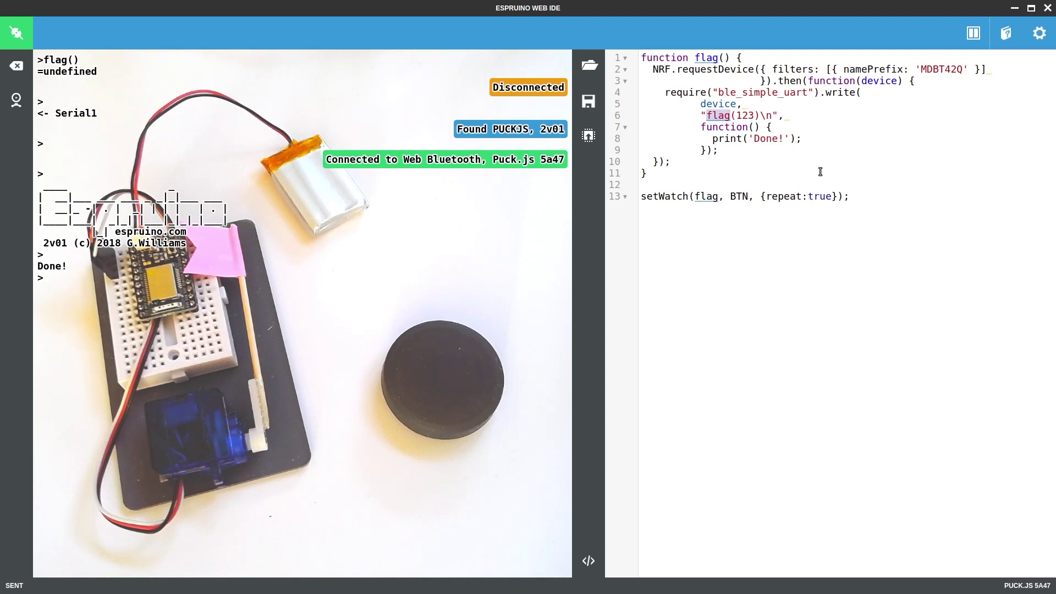
type("LED.")
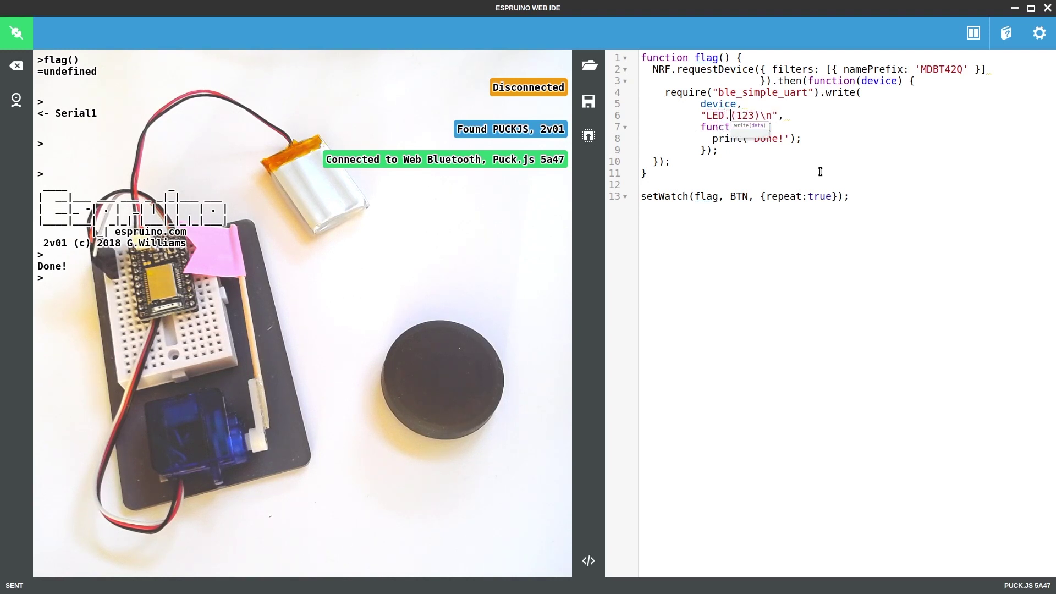
type("togglw")
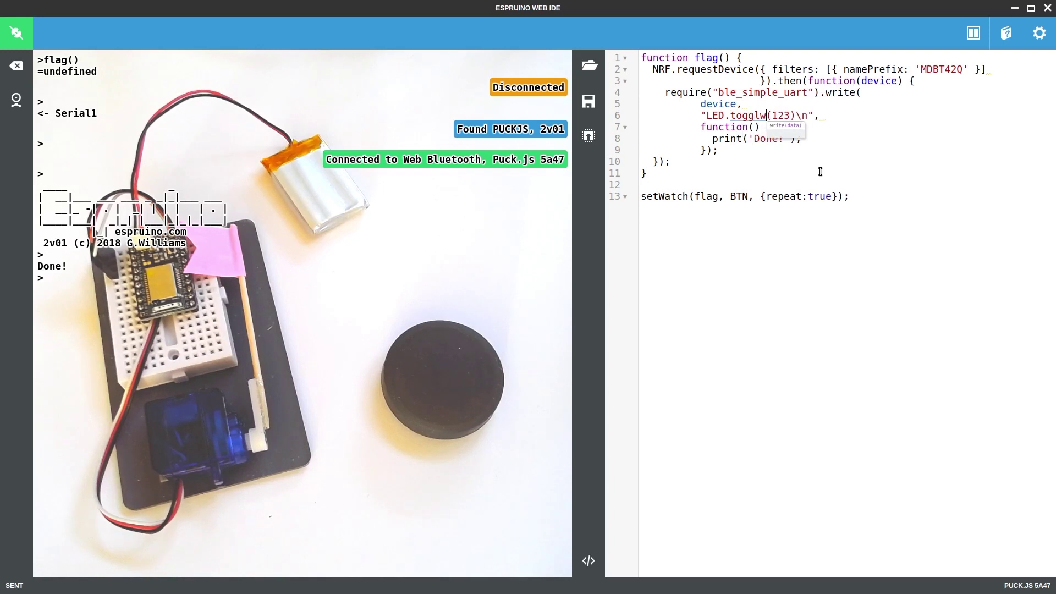
key("BackSpace")
type("e")
key("Right")
key("Delete")
key("Delete")
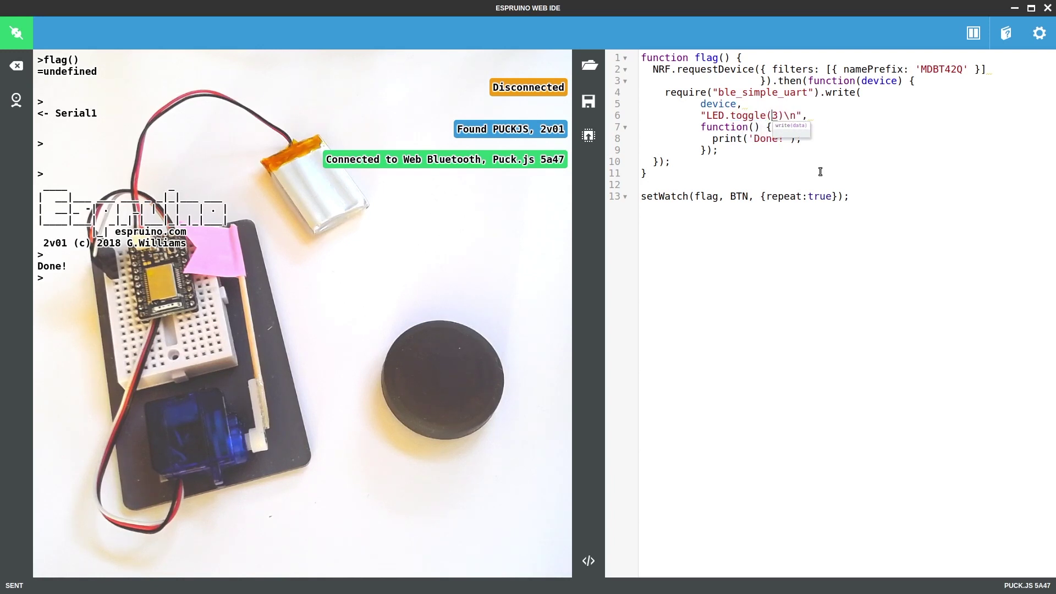
key("Delete")
key("Right")
type(";flag()")
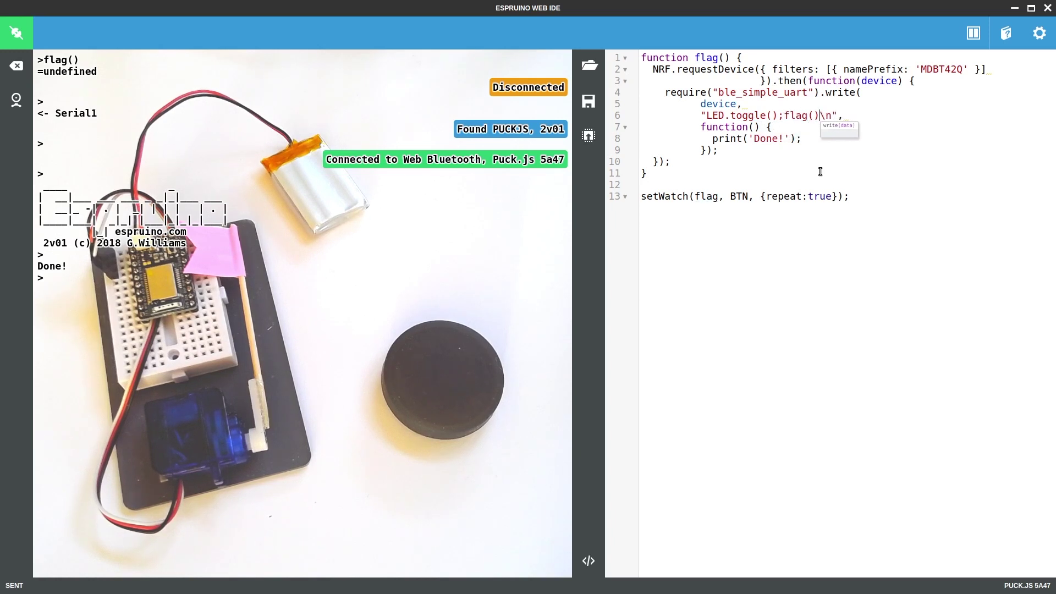
left_click(589, 137)
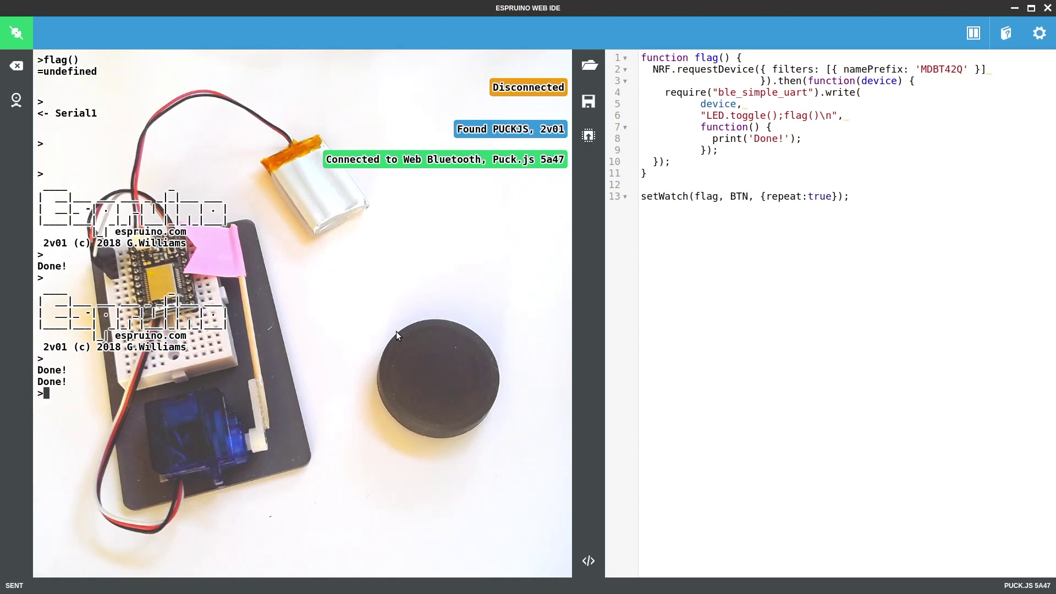
Step: Disconnect from the Puck.js and pair with MDBT42Q 4a34 over Web Bluetooth
left_click(13, 34)
left_click(16, 65)
left_click(14, 33)
left_click(519, 314)
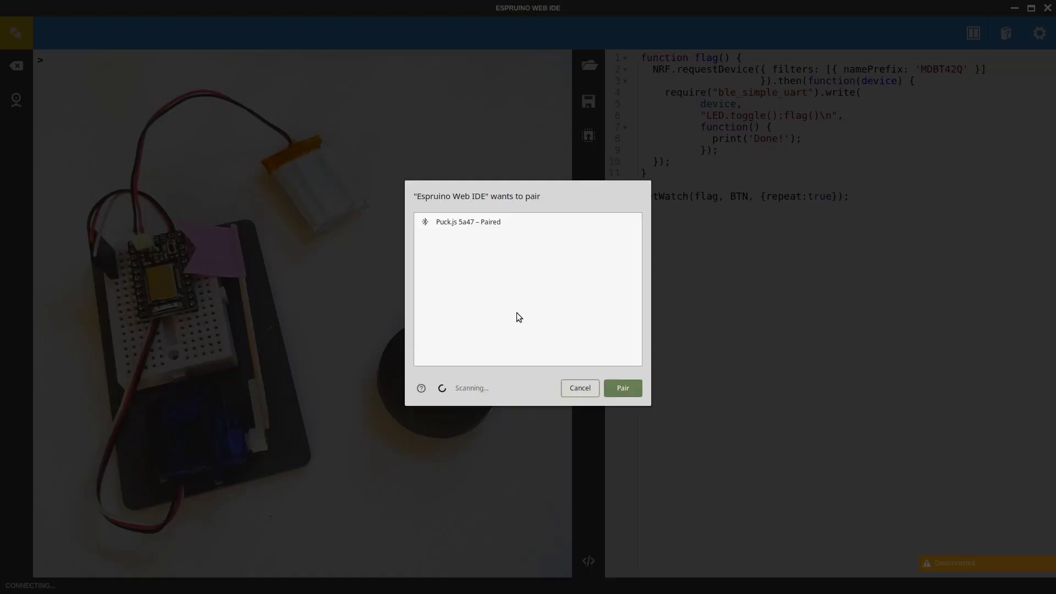
left_click(453, 242)
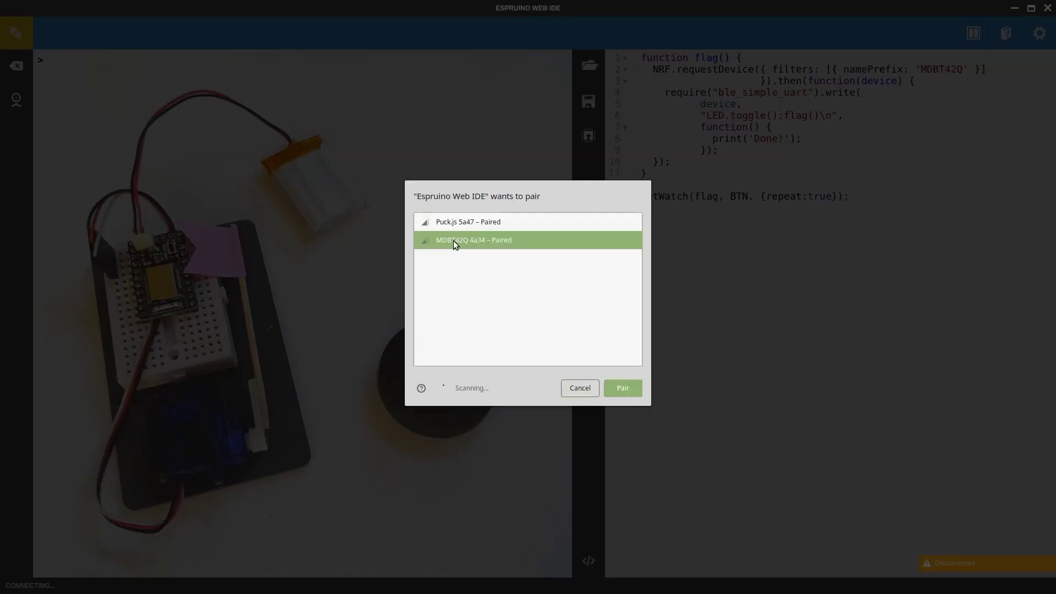
left_click(623, 388)
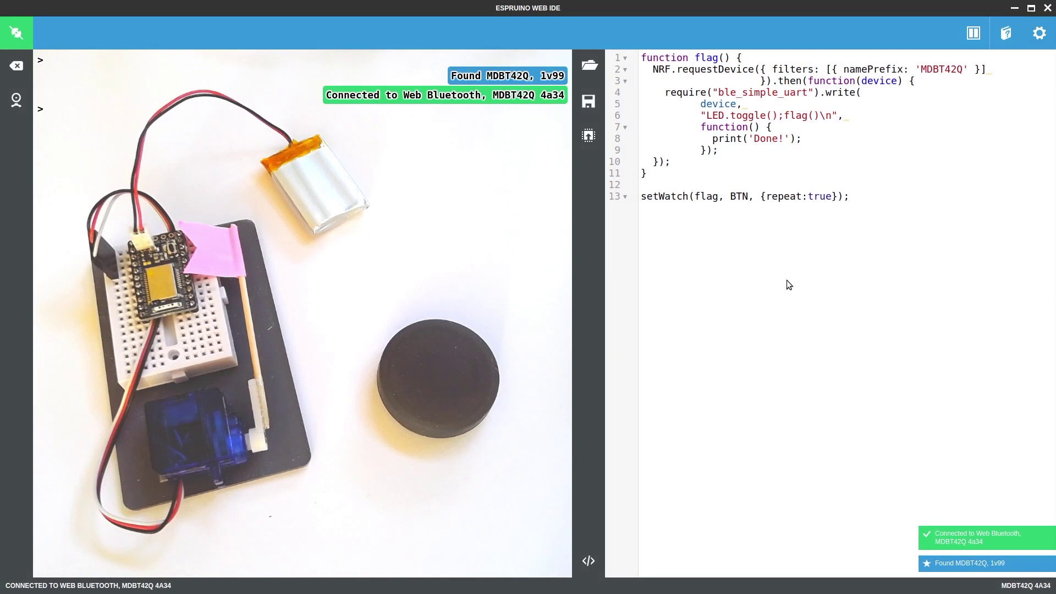
Step: Replace the editor code with the servo and NRF.setServices script, highlighting its two main blocks
key("ctrl+a")
type("var s = require(\"servo\").connect(D14); s.move(1,3000); // move to position 0 over 3 seconds  var timeout; function flag() {   if (timeout) clearTimeout();   s.move(0.2,2000);   timeout = setTimeout(function() {     timeout = undefined;     s.move(1,2000);   },2000); }  setWatch(flag, BTN, {repeat:true, edge:\"falling\", debounce:20});  NRF.setServices({   \"3e440001-f5bb-357d-719d-179272e4d4d9\": {     \"3e440002-f5bb-357d-719d-179272e4d4d9\": {       value : [0],       maxLen : 1,       writable : true,       onWrite : function(evt) {         flag();       }     }   } }, { uart : false }); NRF.setAdvertising({}, {name:\"Flag\"});")
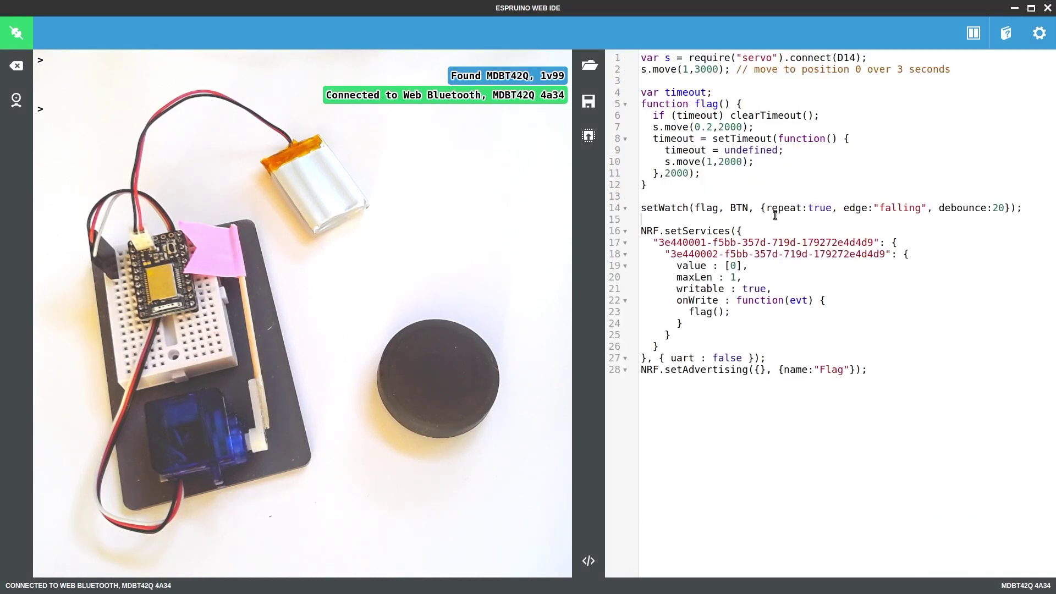
left_click_drag(795, 216, 653, 48)
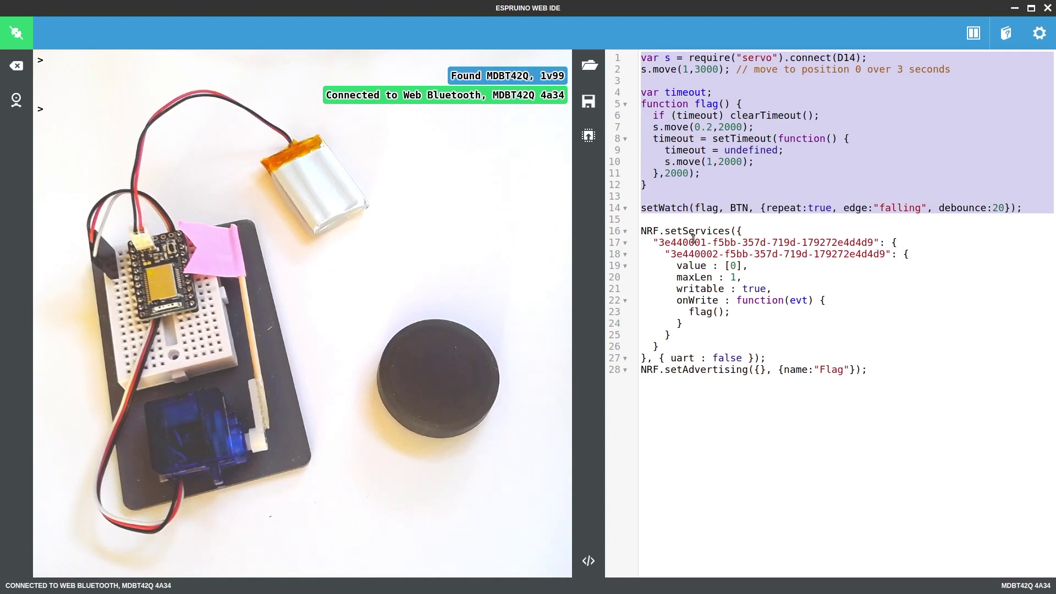
left_click_drag(641, 228, 792, 356)
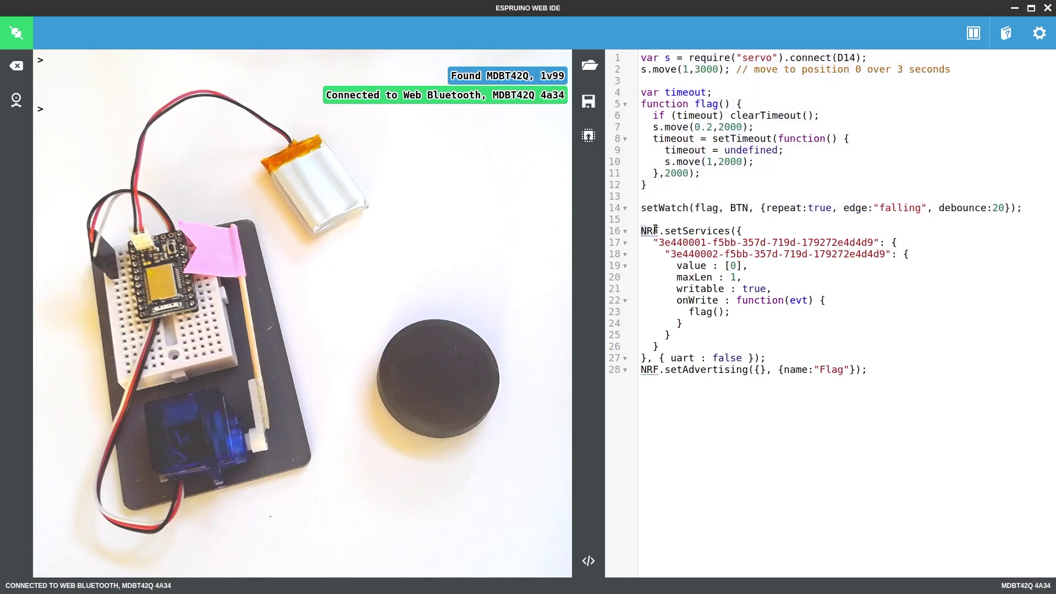
left_click(793, 355)
Step: Point out the service UUID, characteristic UUID, initial value and maximum length settings
left_click_drag(659, 244, 879, 243)
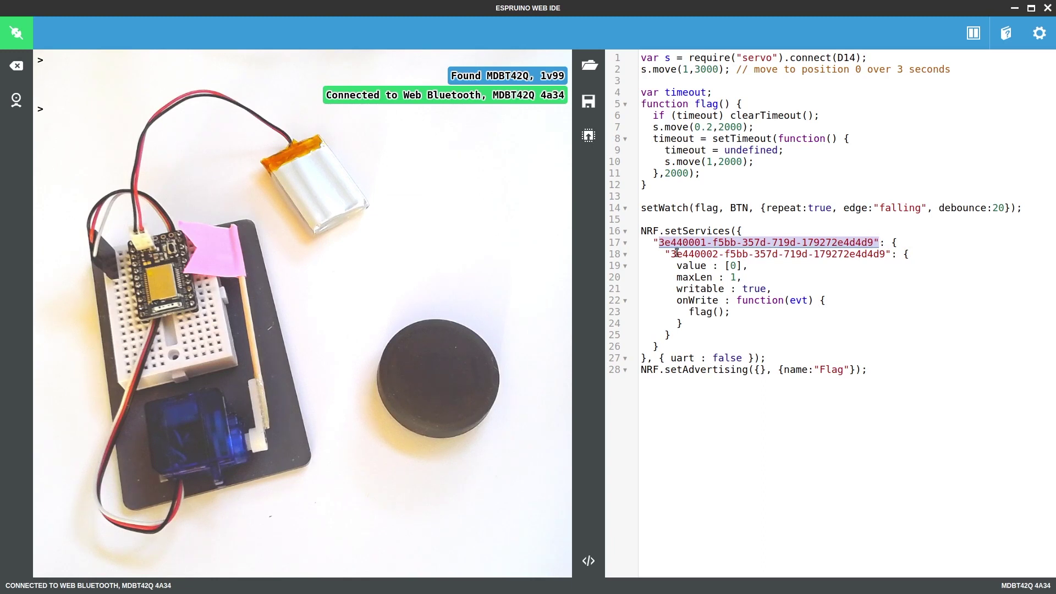
left_click_drag(670, 254, 888, 254)
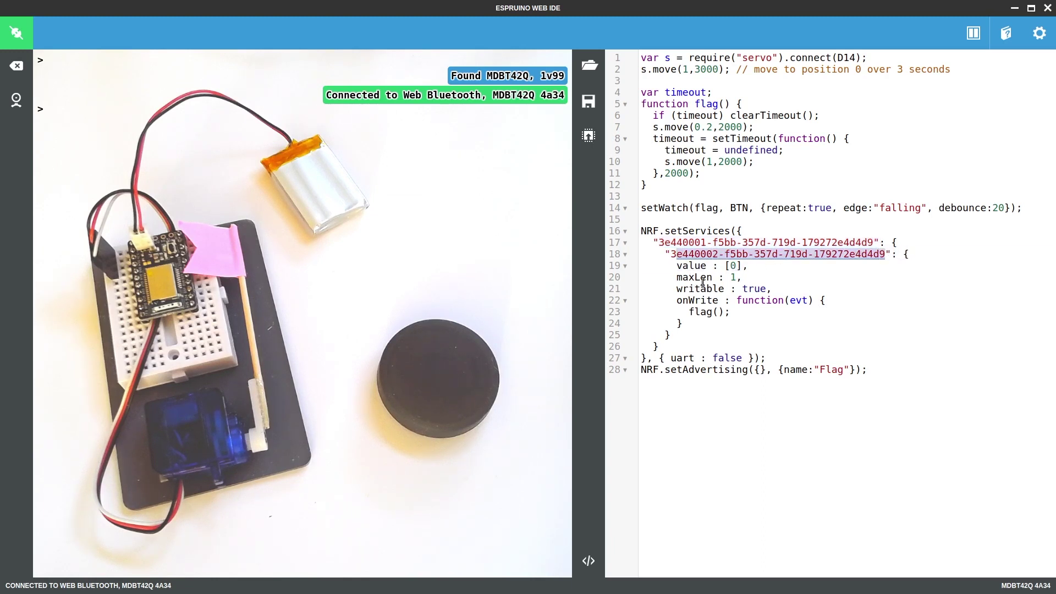
left_click_drag(682, 266, 753, 265)
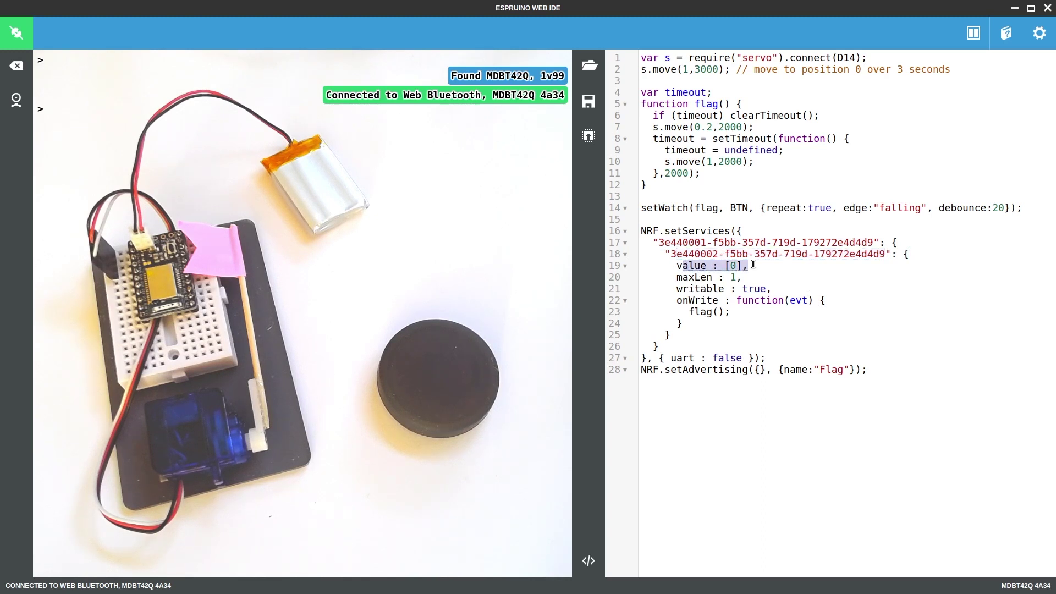
left_click_drag(684, 278, 747, 279)
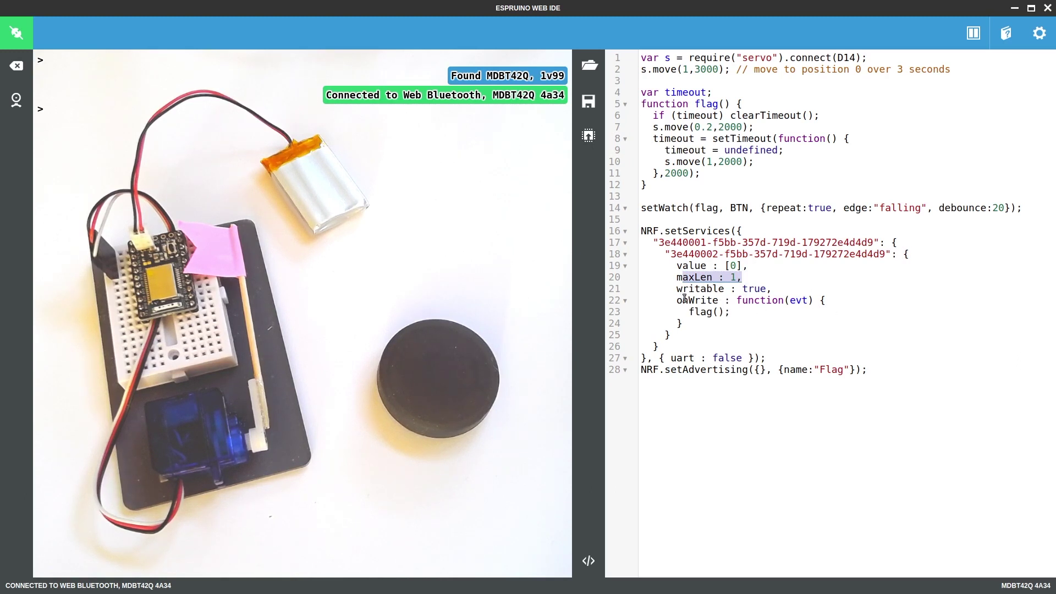
Step: Add a commented-out evt.data[0] line inside the onWrite handler before the flag() call
left_click(846, 302)
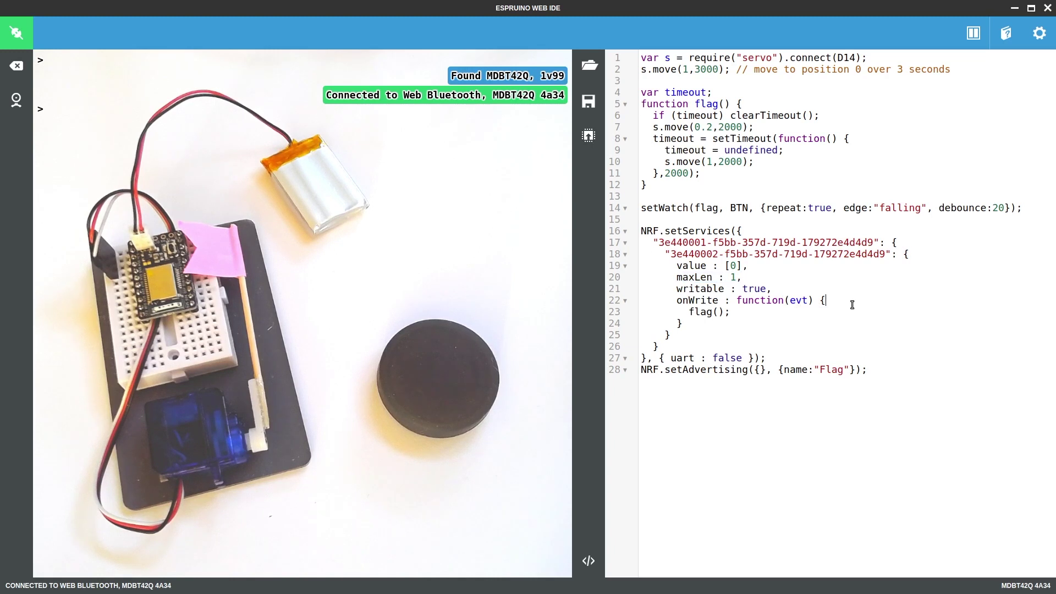
key("Return")
type("evt.data")
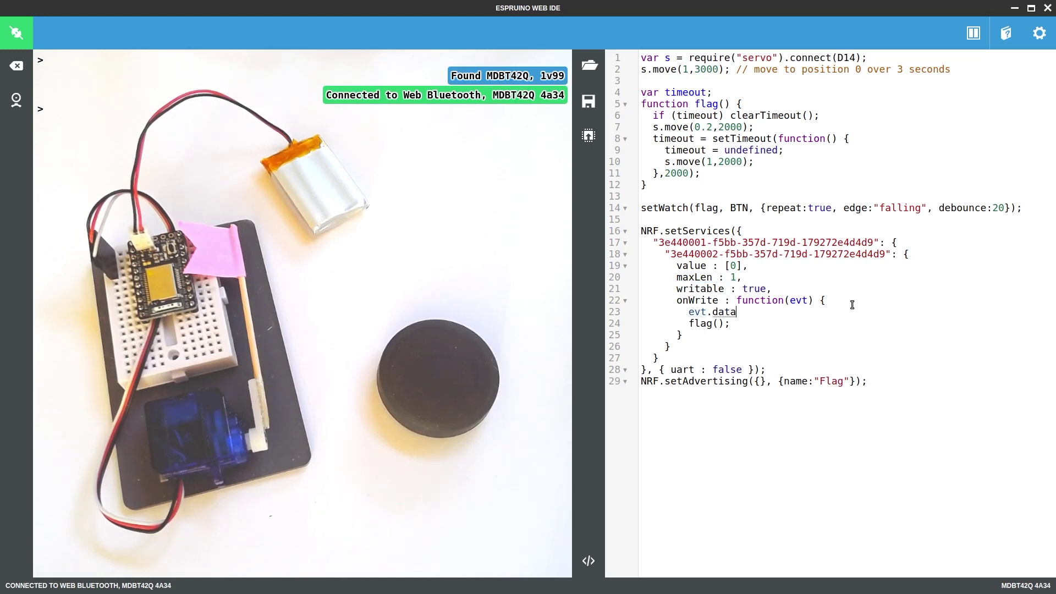
type("[0]")
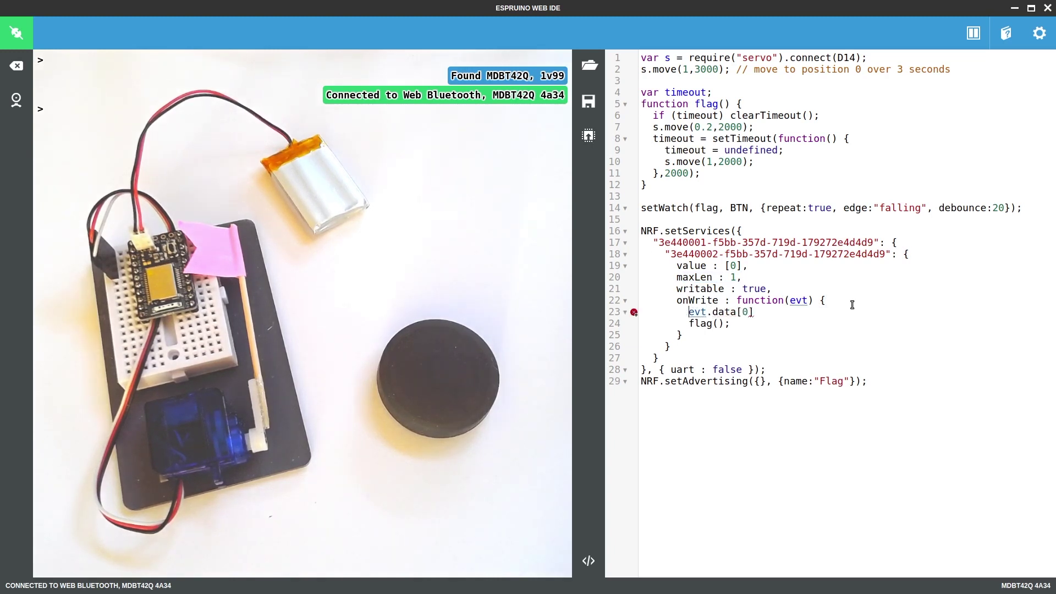
key("ctrl+slash")
left_click_drag(694, 323, 745, 323)
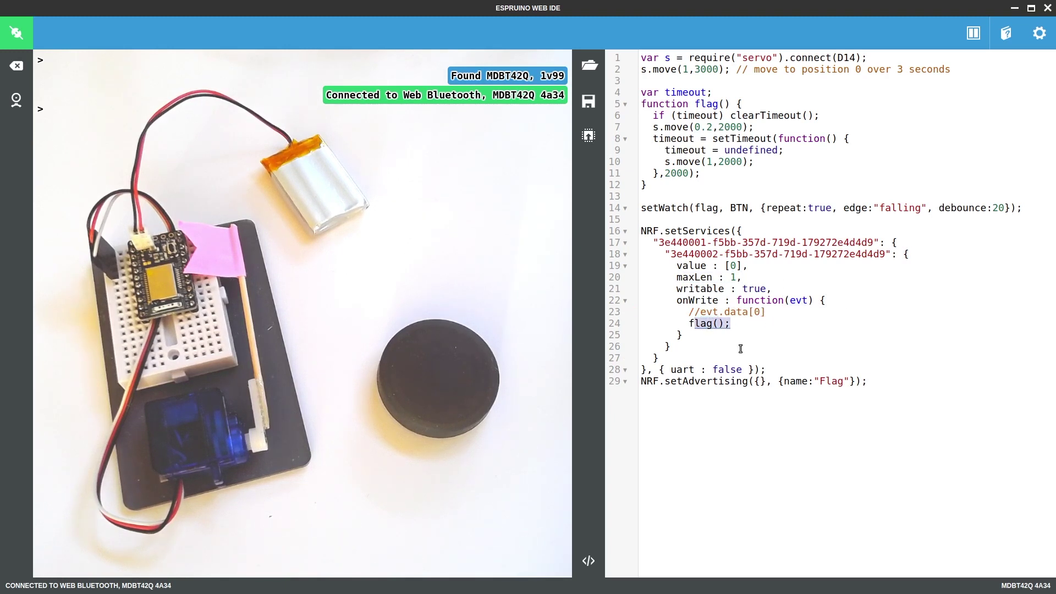
left_click_drag(659, 242, 875, 239)
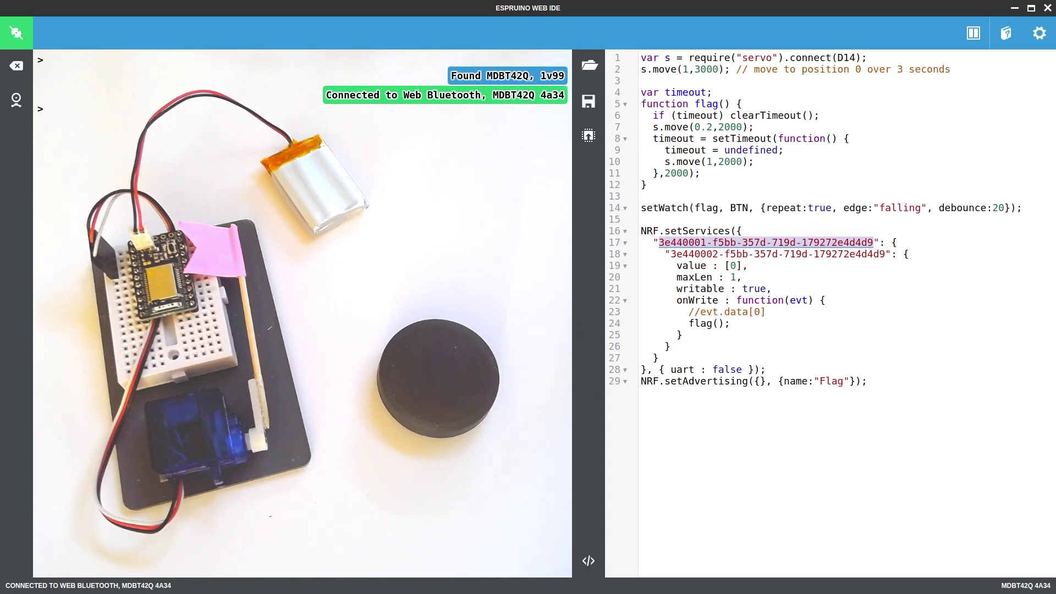
Step: In a new terminal, run date | md5sum and copy the resulting hash
key("ctrl+alt+t")
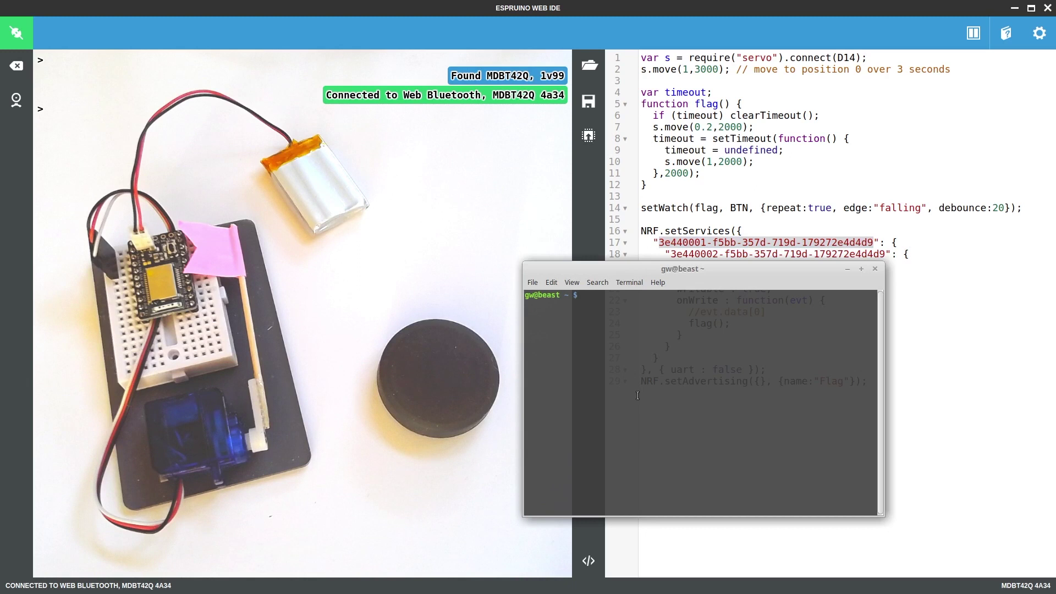
type("date | ")
type("md5sum")
key("Return")
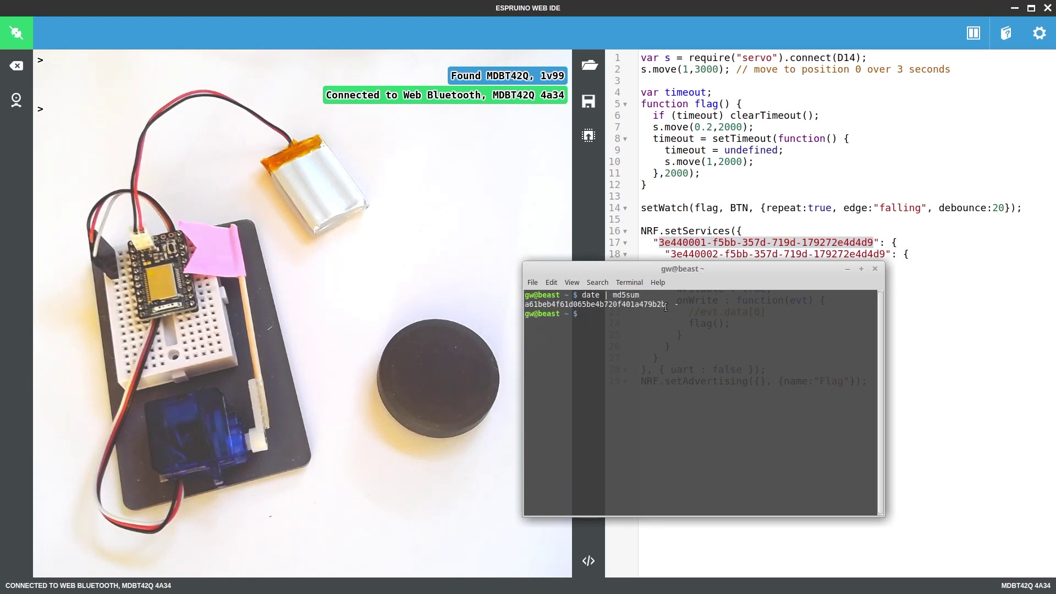
left_click_drag(666, 306, 526, 305)
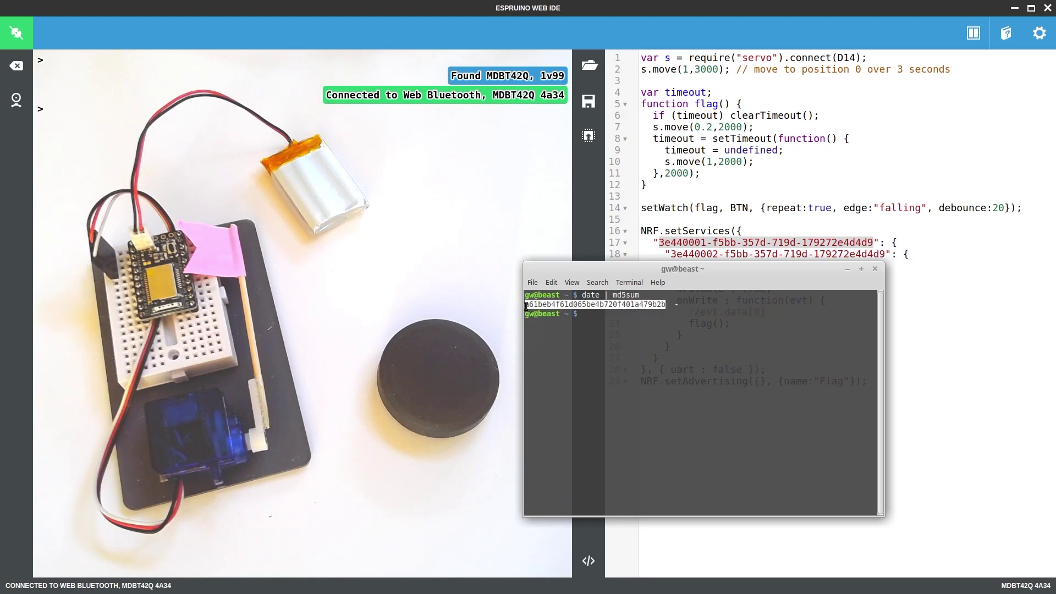
right_click(553, 305)
left_click(580, 362)
Step: Paste the hash as a new string after NRF.setServices({ and hyphenate it into UUID form
left_click(848, 226)
key("Return")
key("ctrl+v")
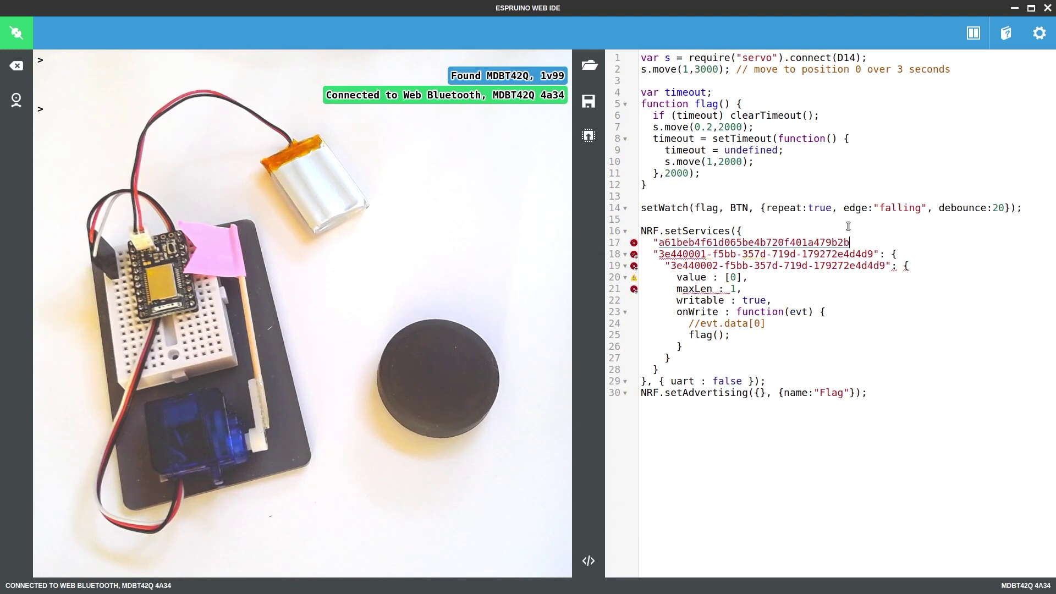
type("\"")
left_click(707, 243)
type("-")
key("Right")
key("Right")
key("Right")
type("-")
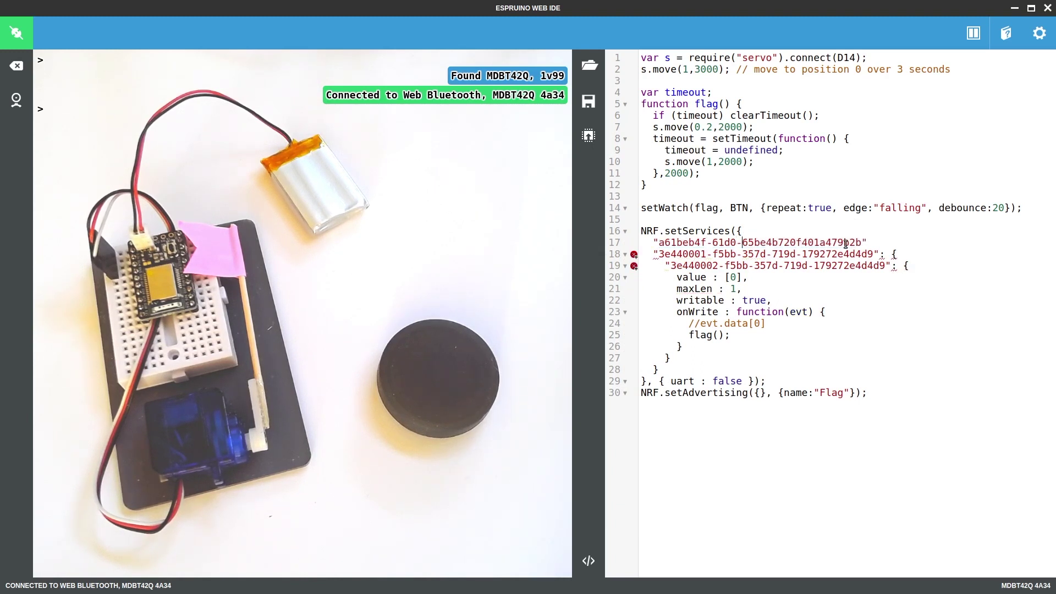
key("Right")
key("Right")
key("Right")
key("Right")
type("-")
key("Right")
type("-")
Step: Point out the 0001 group and the whole new UUID a61b0001-61d0-65be-4b72-0f401a479b2b before removing its line
left_click(855, 243)
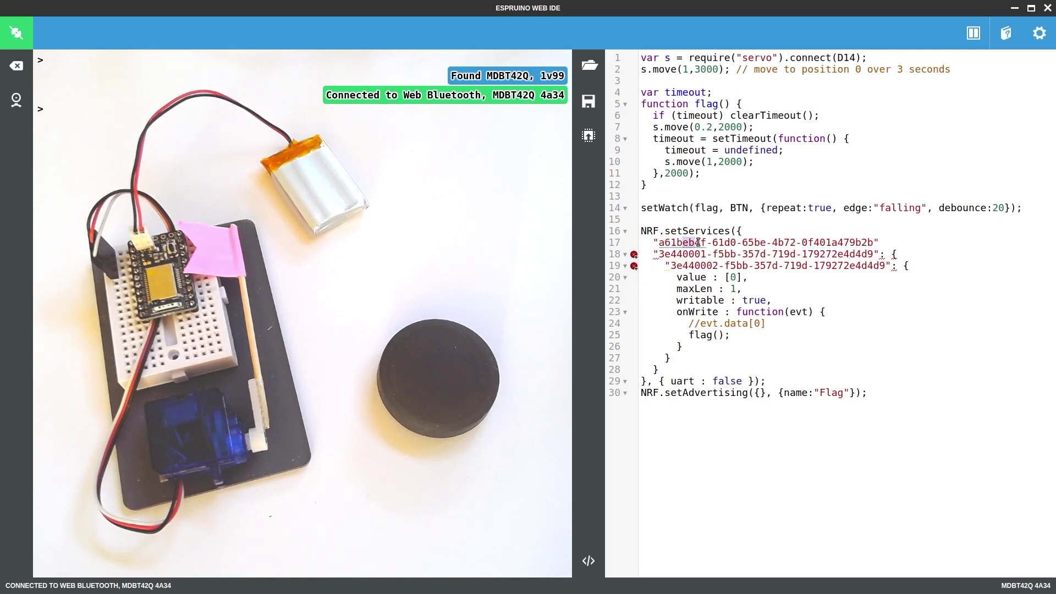
left_click_drag(682, 243, 708, 243)
type("0001")
left_click_drag(682, 242, 706, 243)
left_click_drag(660, 242, 877, 238)
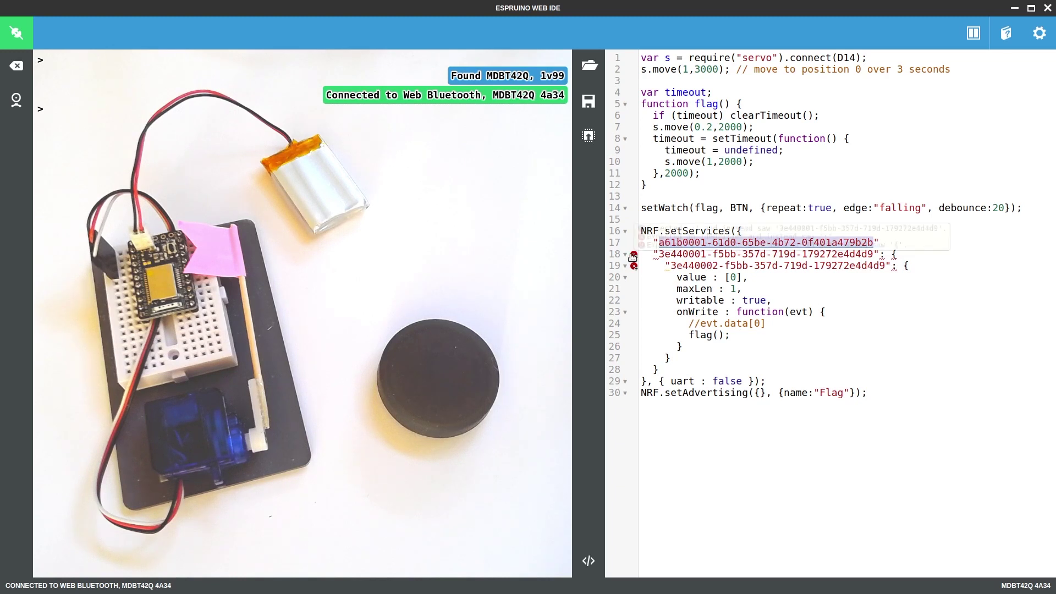
key("Left")
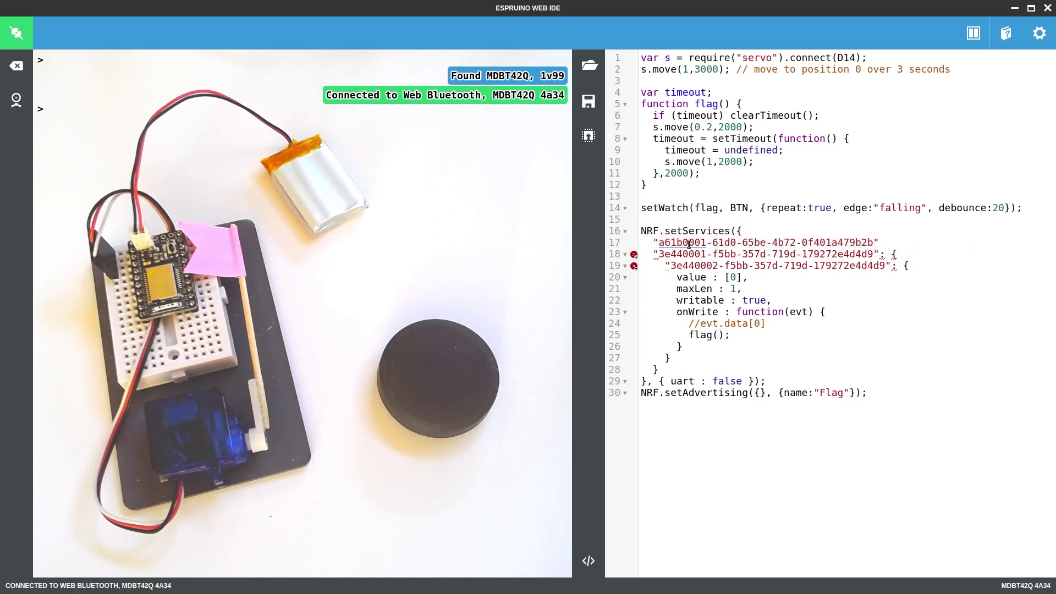
left_click_drag(683, 242, 709, 240)
left_click(719, 242)
key("shift+End")
key("Delete")
key("Delete")
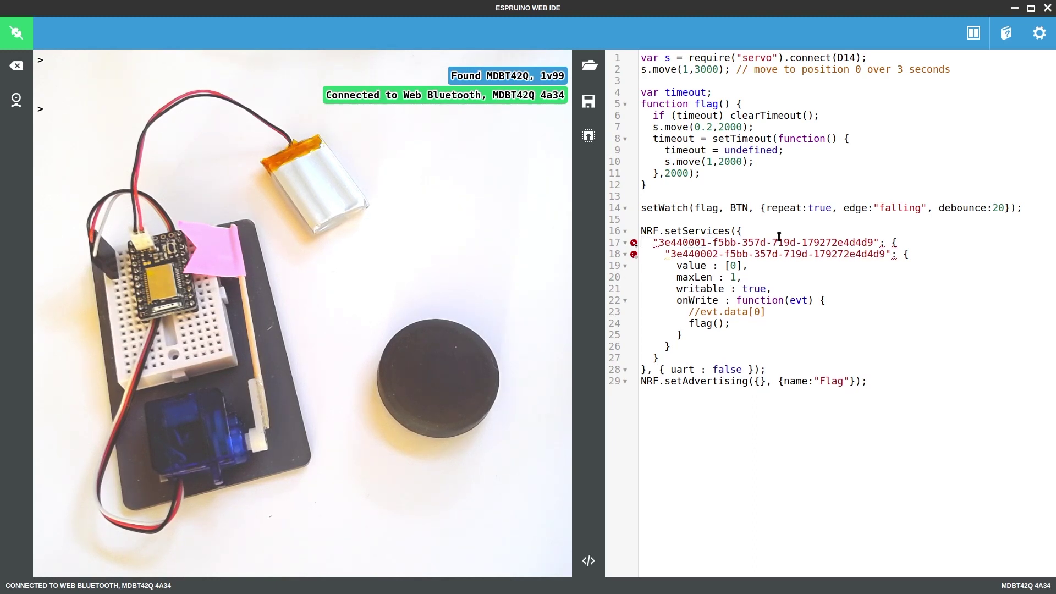
left_click_drag(660, 370, 767, 372)
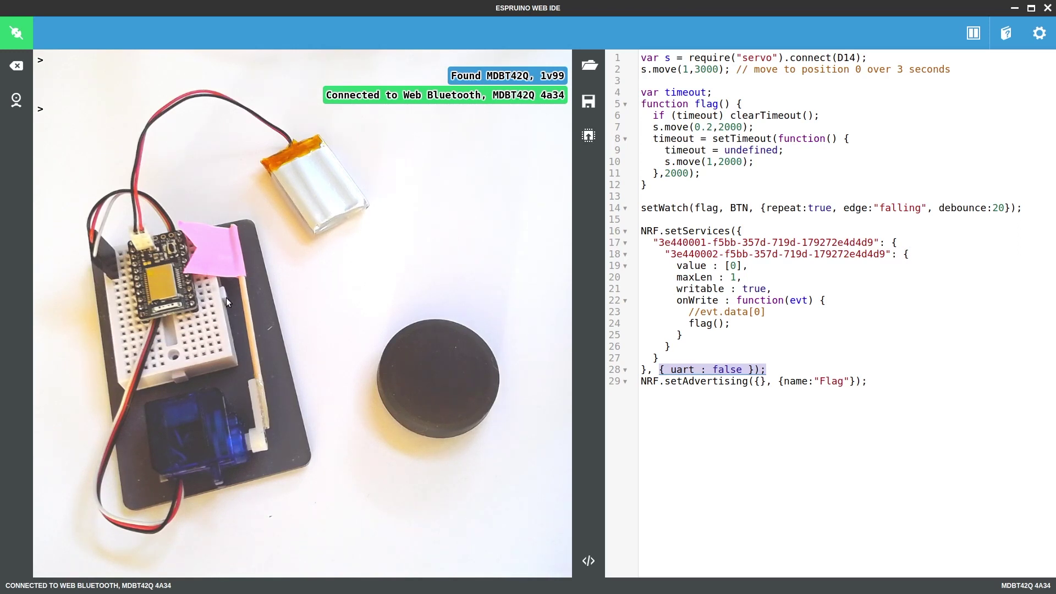
left_click(773, 387)
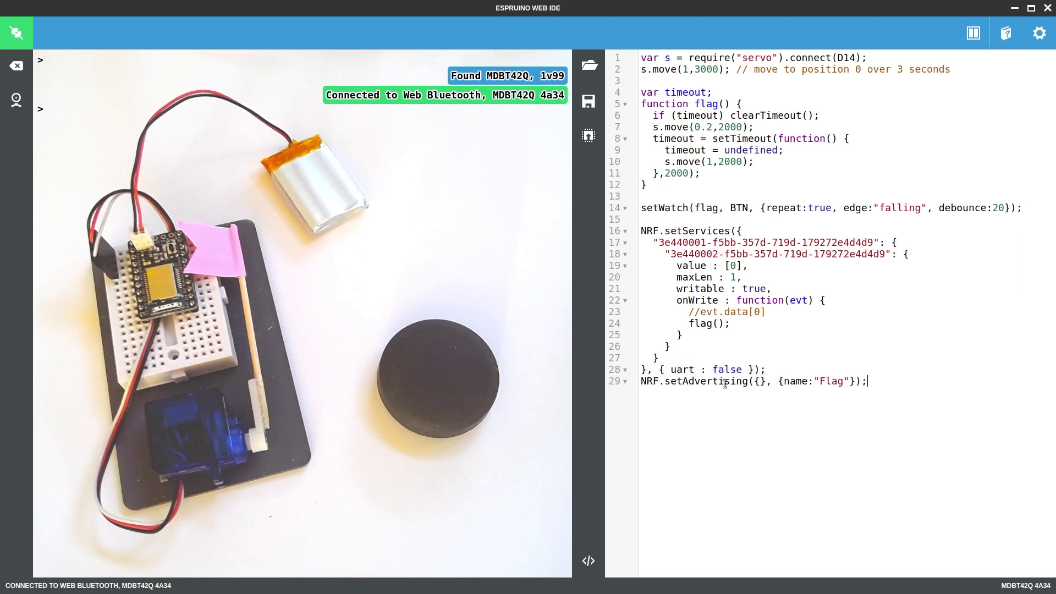
left_click_drag(642, 380, 864, 381)
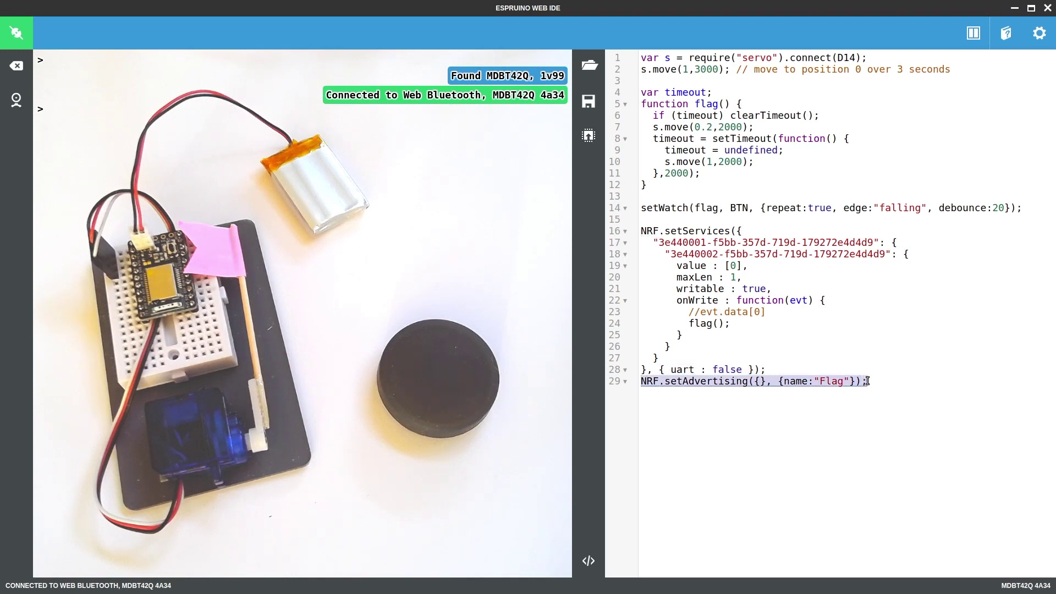
double_click(830, 383)
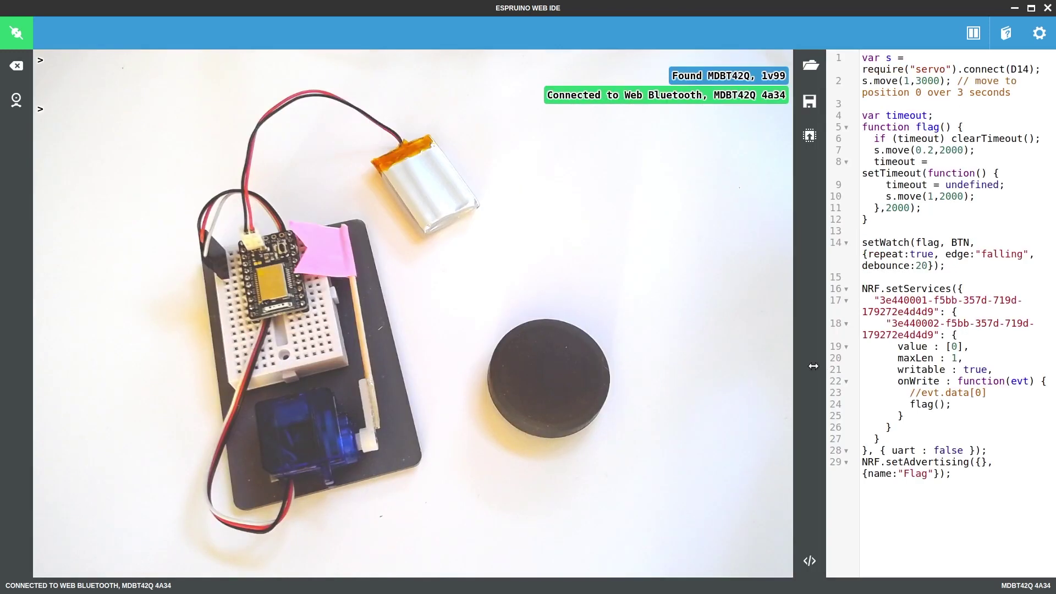
Step: Widen the code editor and upload the servo Flag service script to MDBT42Q 4a34
left_click_drag(814, 366, 566, 355)
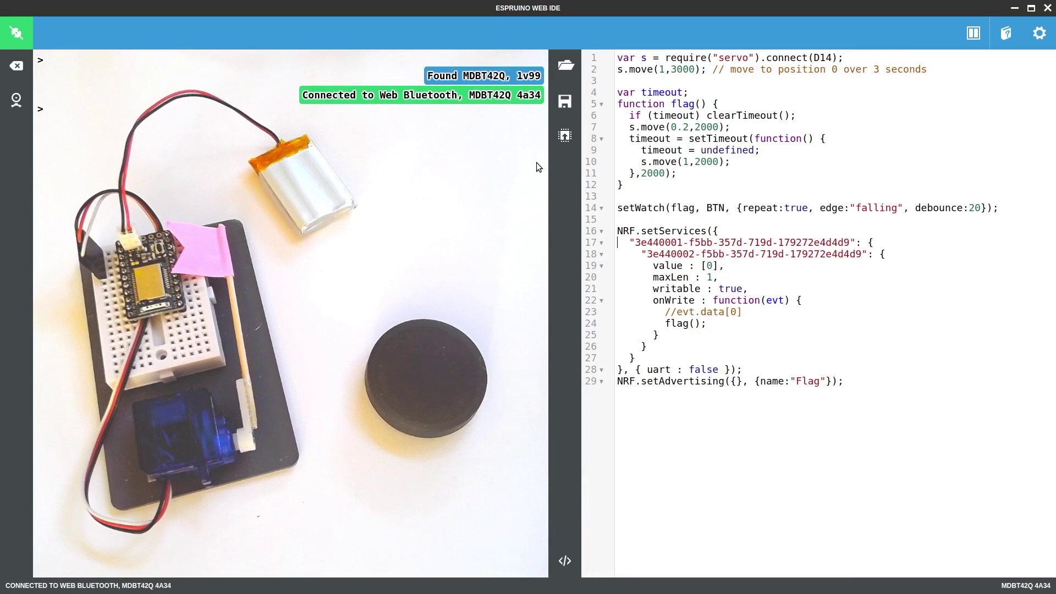
left_click(565, 136)
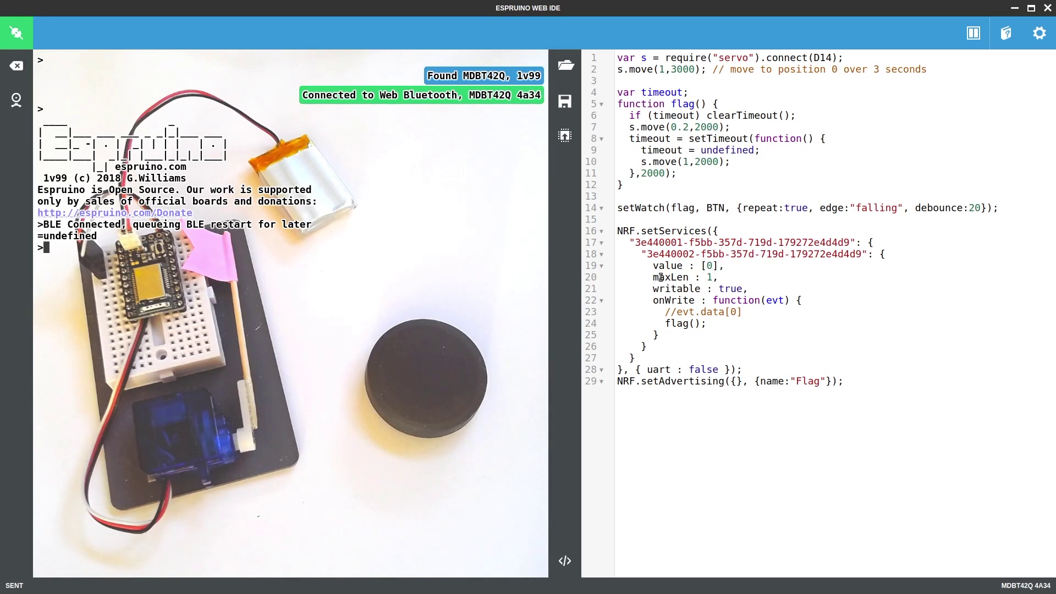
Step: Disconnect from the MDBT42Q board and pair with Puck.js 5a47 over Web Bluetooth
left_click(23, 42)
left_click(21, 36)
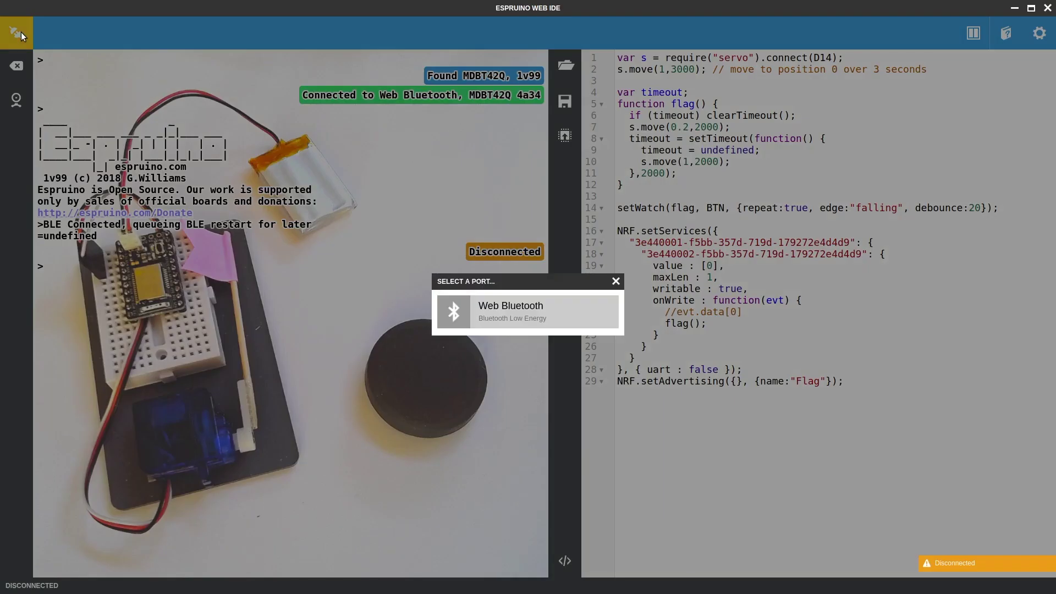
left_click(547, 297)
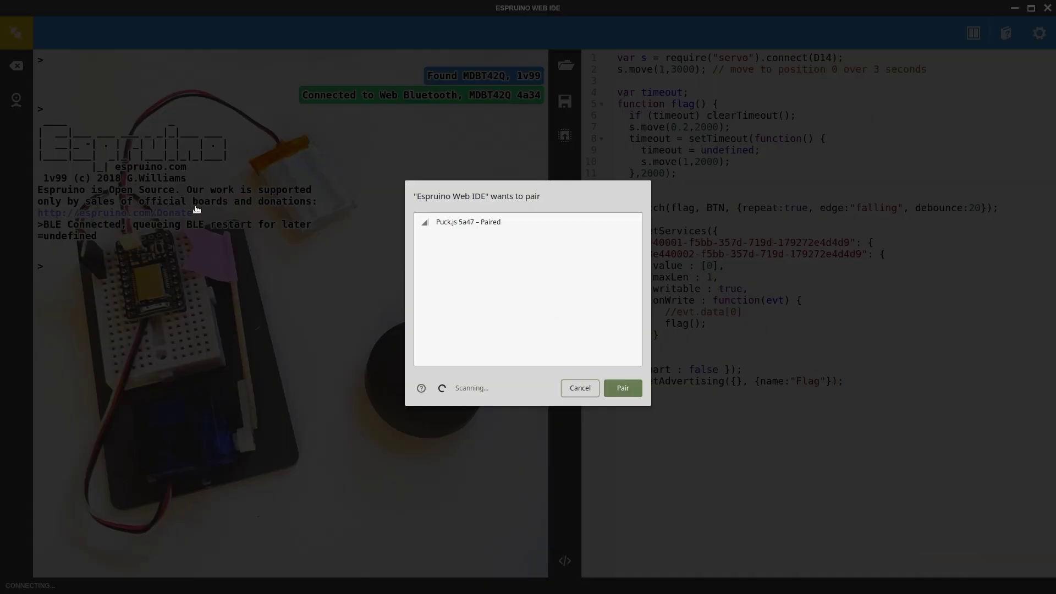
left_click(448, 221)
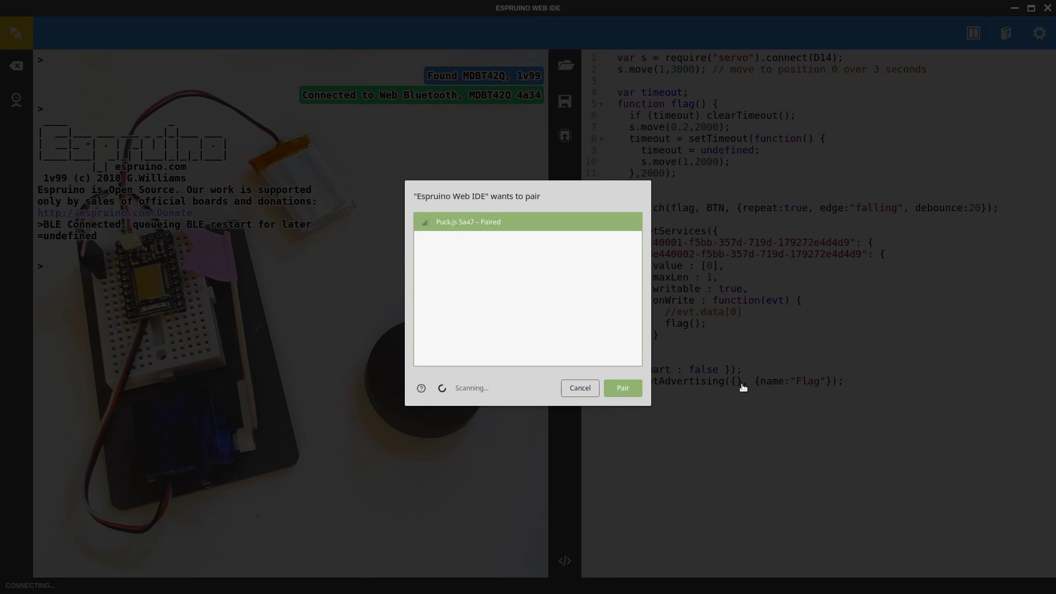
left_click(631, 389)
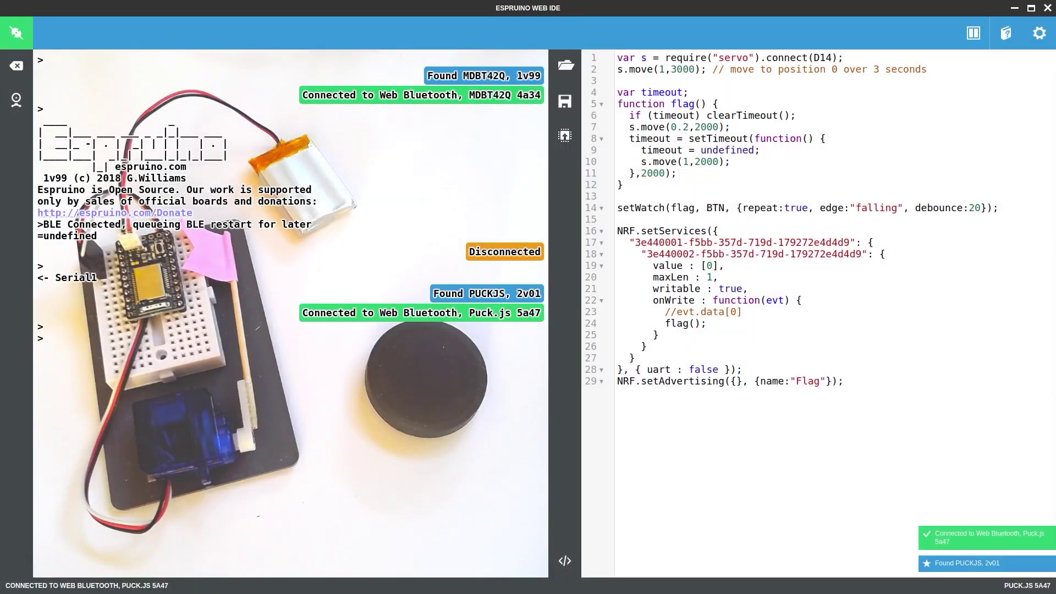
Step: Replace the editor code with the Puck.js client program and review the busy = false flag
key("ctrl+a")
key("ctrl+v")
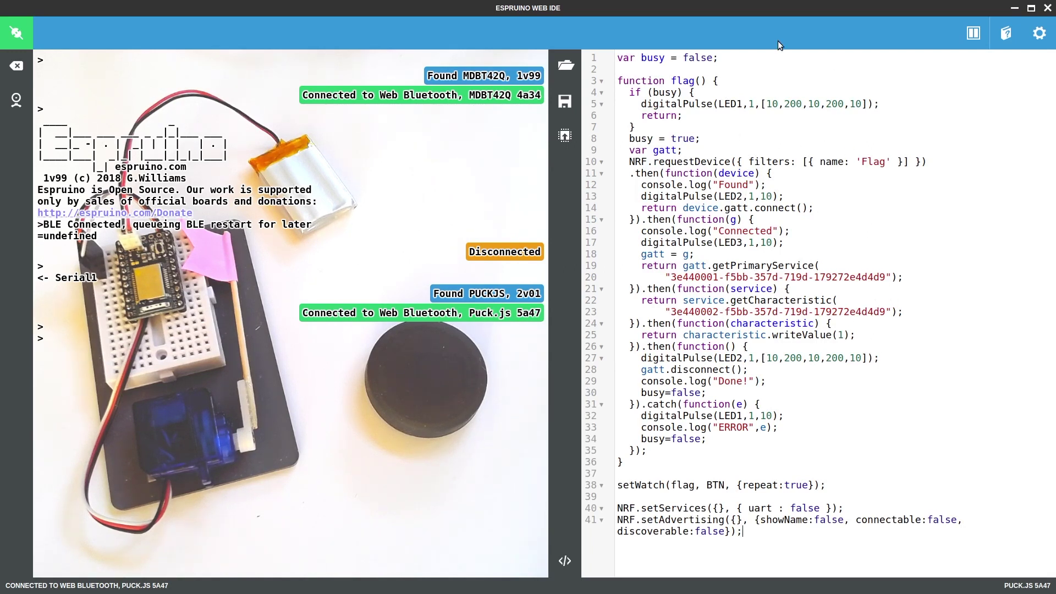
double_click(667, 59)
left_click_drag(667, 58, 738, 55)
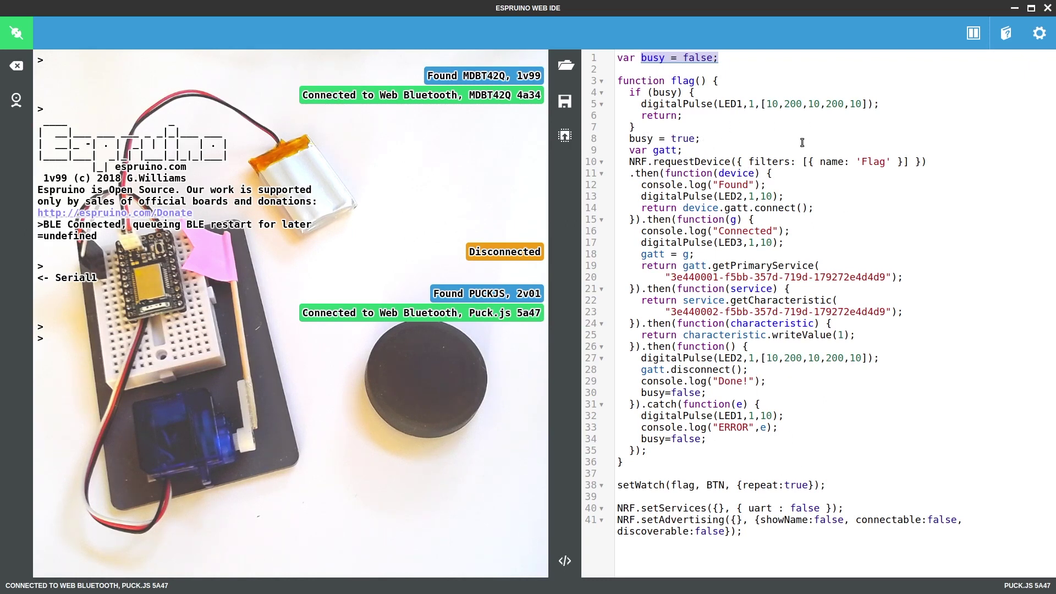
left_click(745, 124)
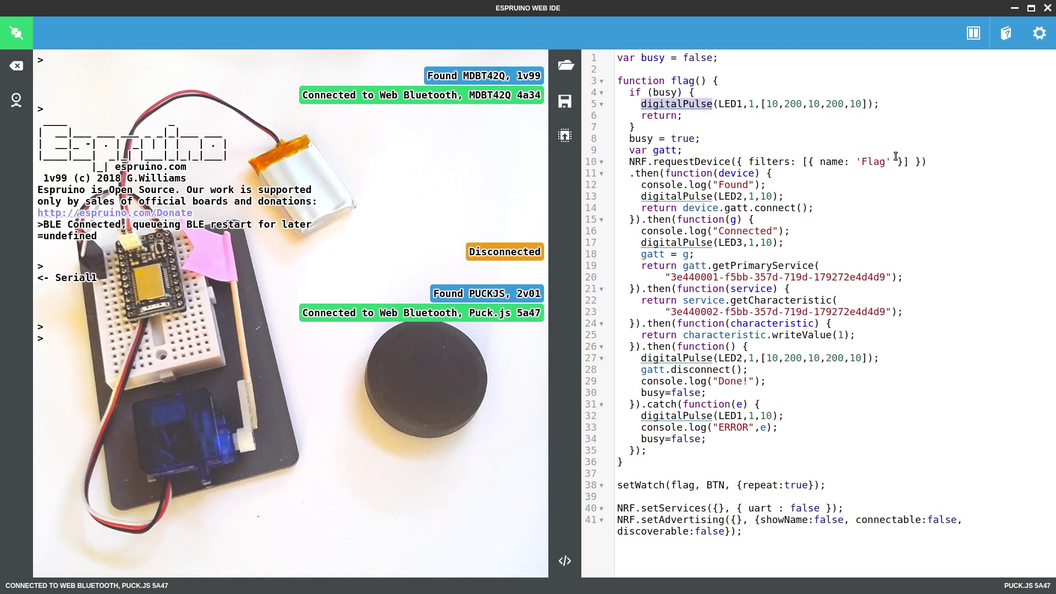
Step: Review the requestDevice call with its name filter and the gatt connect call
left_click_drag(632, 156, 943, 164)
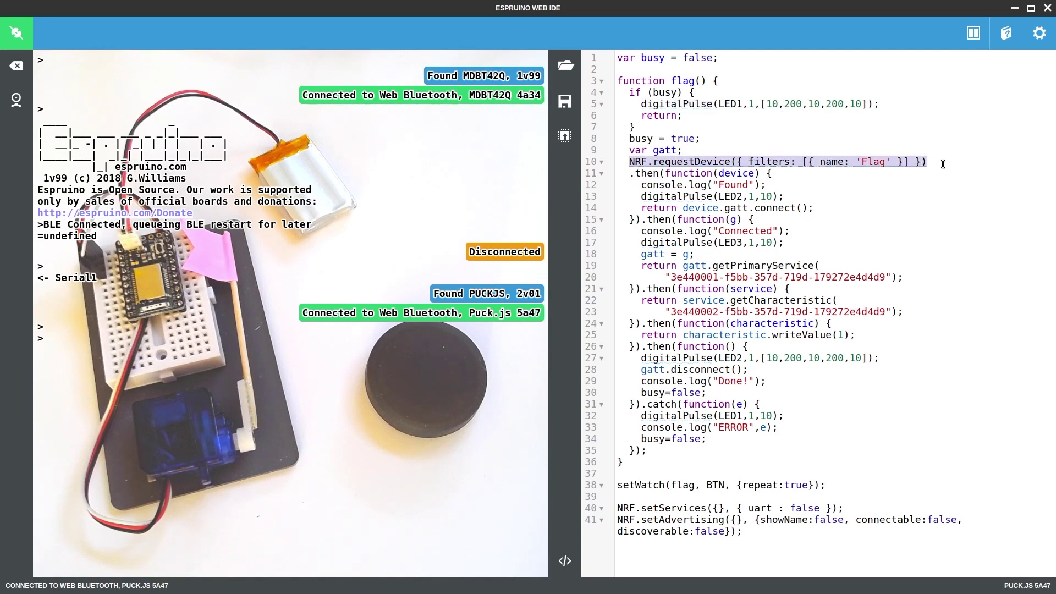
double_click(837, 163)
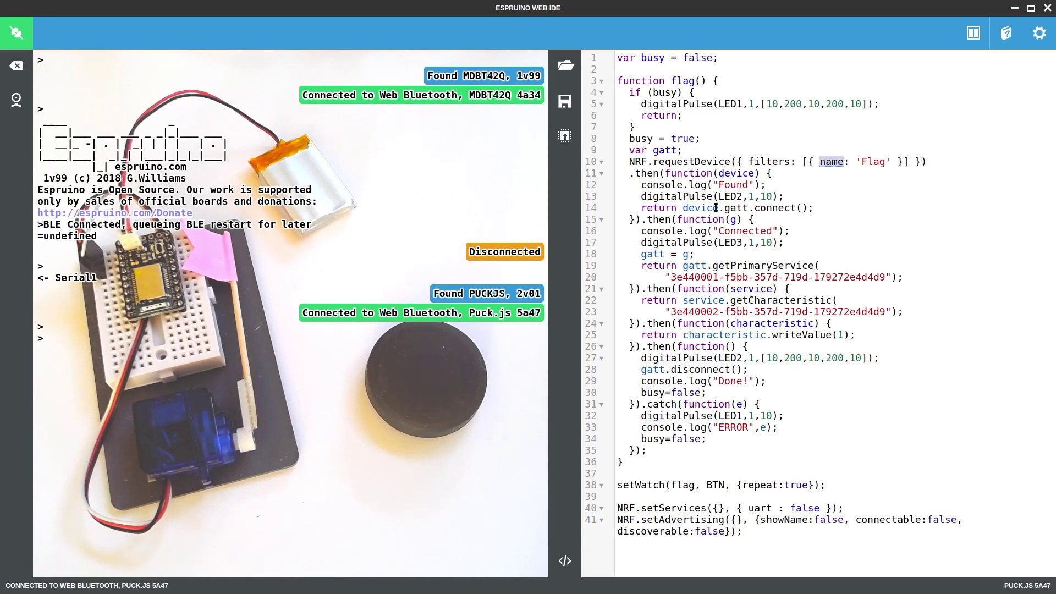
left_click(776, 205)
double_click(772, 209)
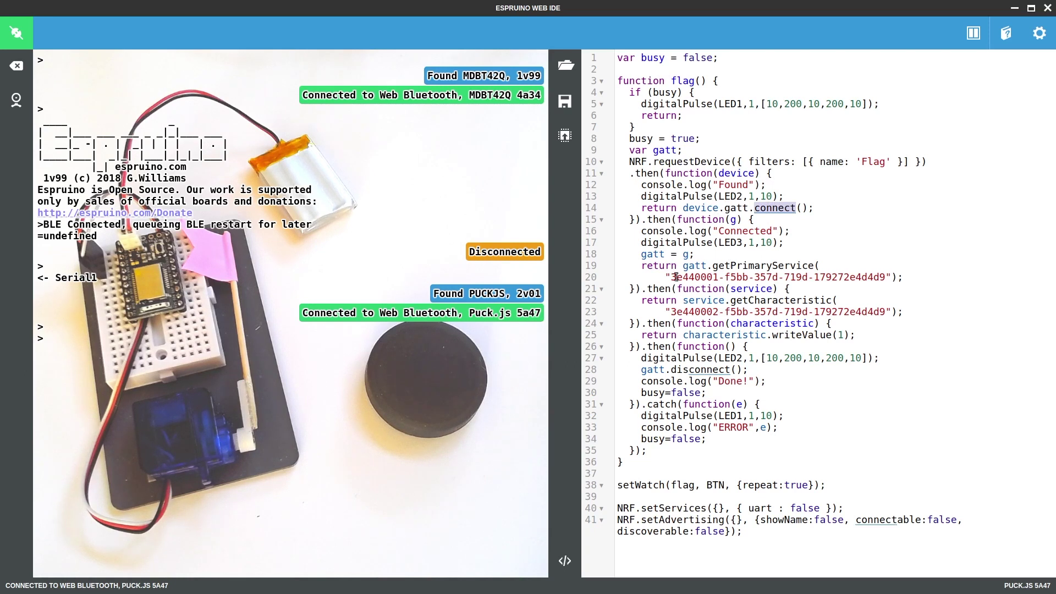
Step: Review the service UUID, characteristic UUID and the writeValue call that raises the flag
left_click_drag(675, 278, 883, 277)
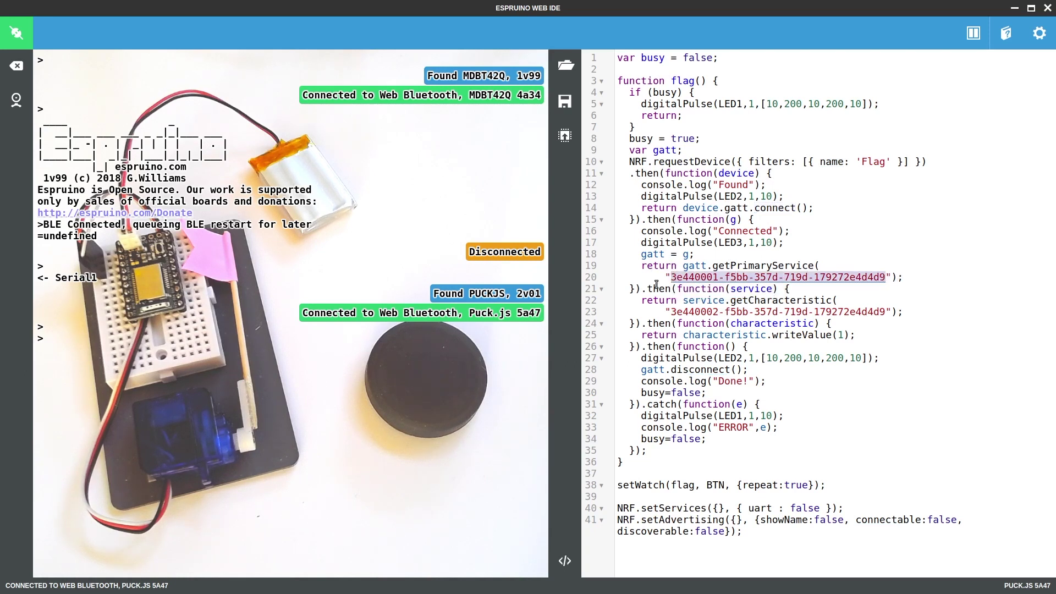
left_click_drag(677, 311, 880, 312)
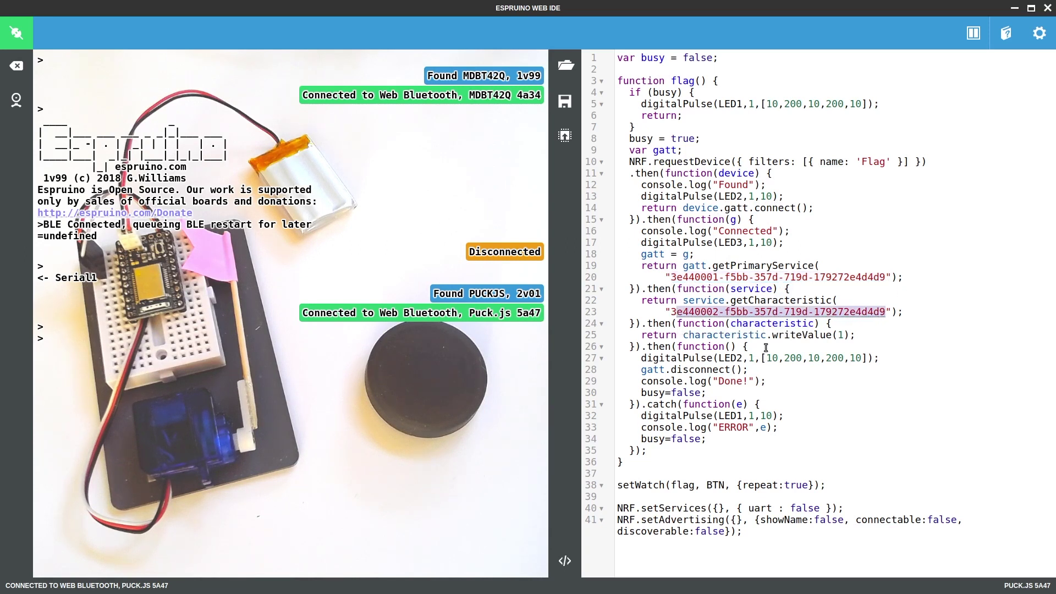
left_click(780, 335)
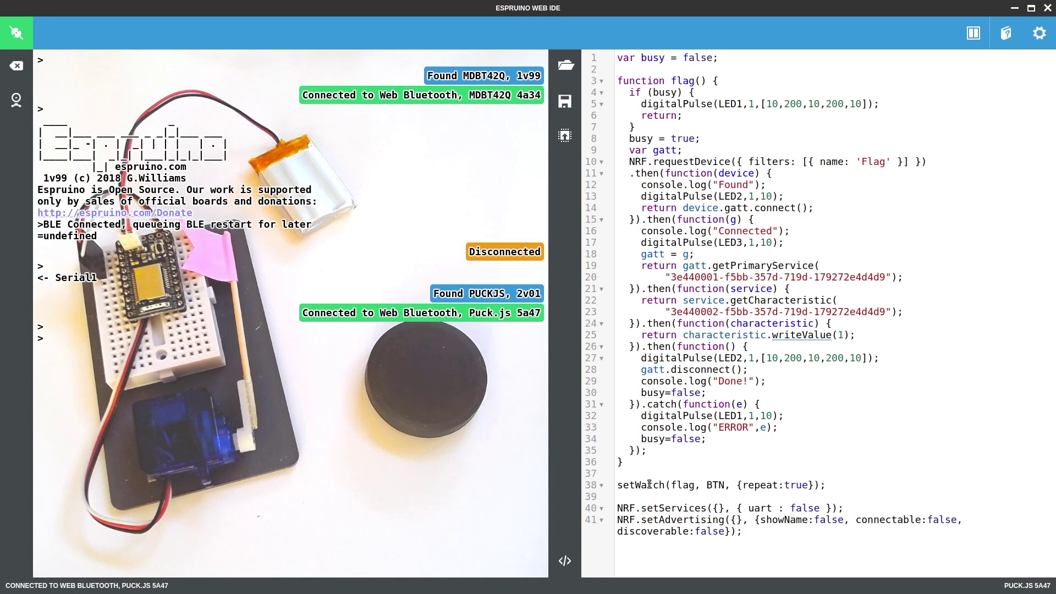
left_click_drag(634, 486, 828, 486)
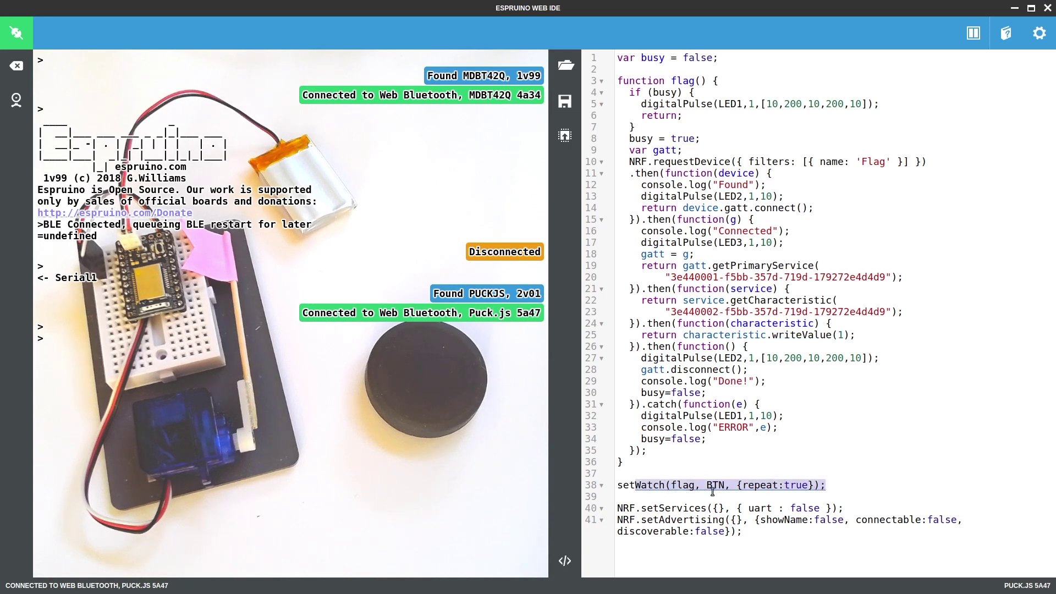
left_click(691, 509)
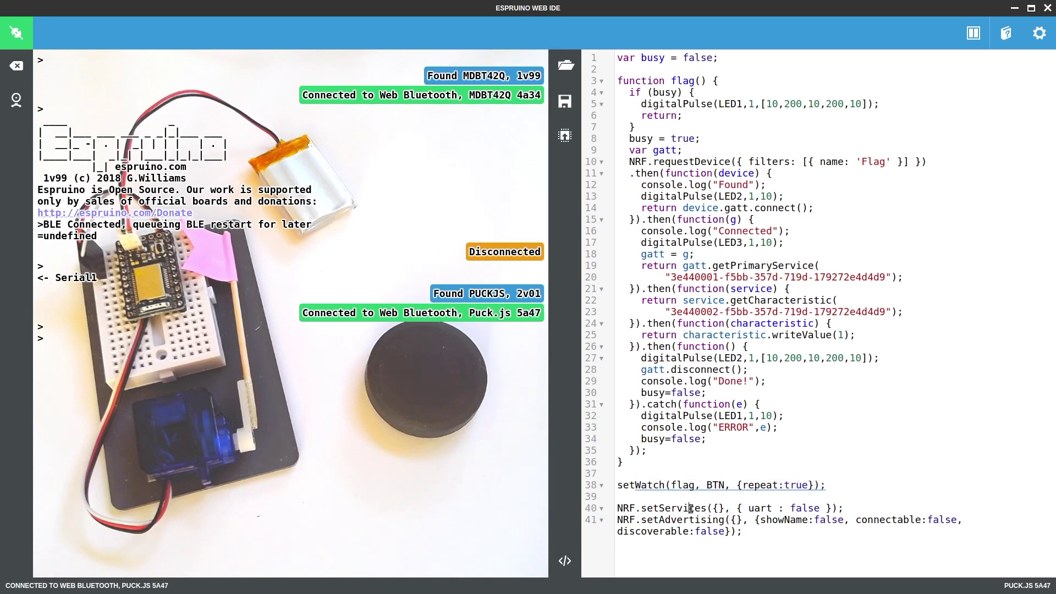
left_click_drag(625, 507, 848, 511)
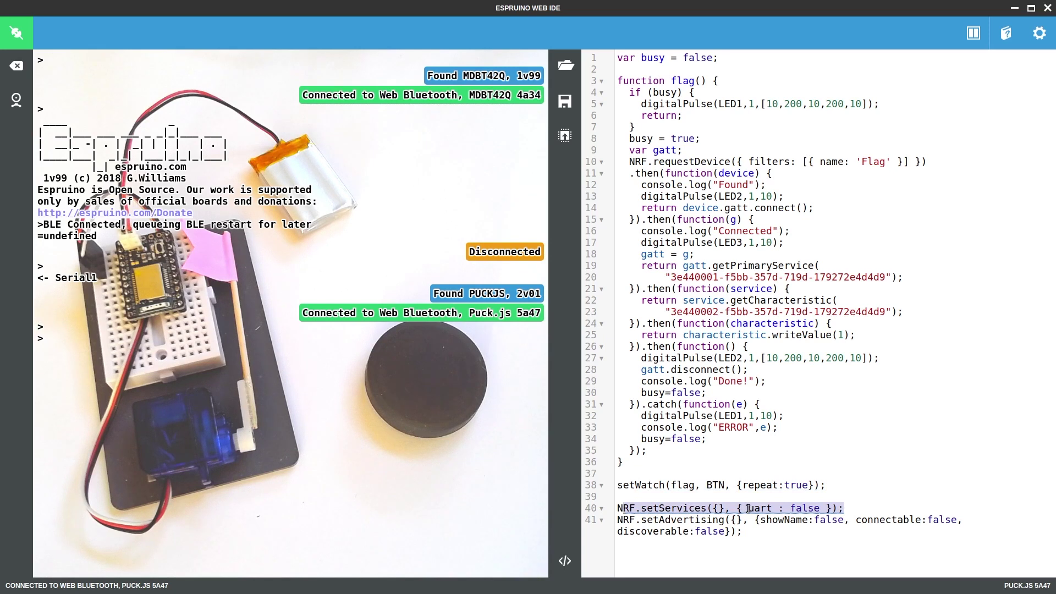
left_click_drag(747, 508, 820, 509)
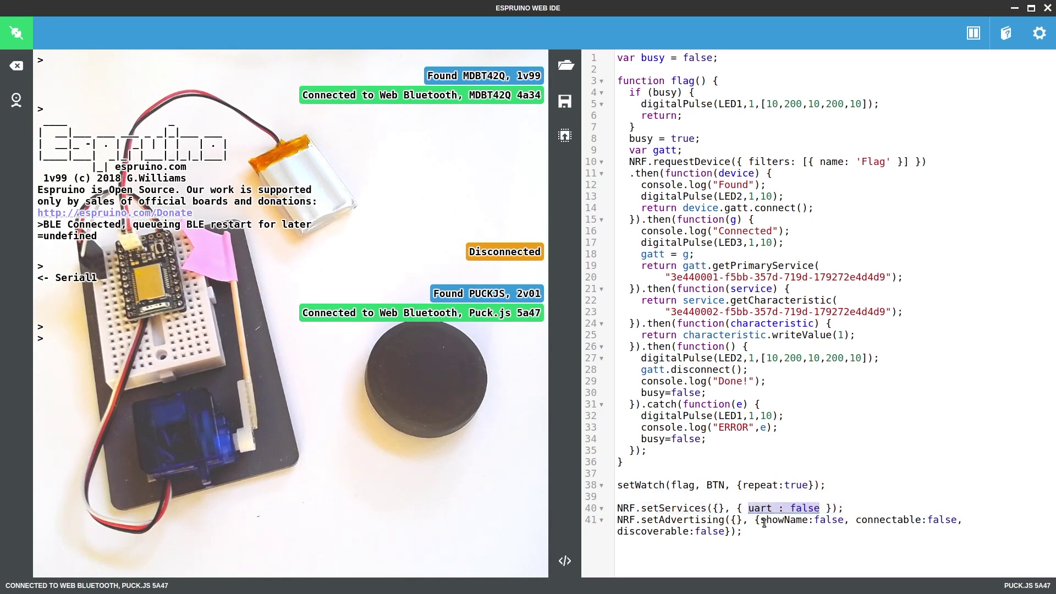
mouse_move(763, 521)
left_mouse_down()
mouse_move(960, 520)
mouse_move(726, 531)
mouse_move(618, 521)
left_mouse_up()
left_click(726, 532)
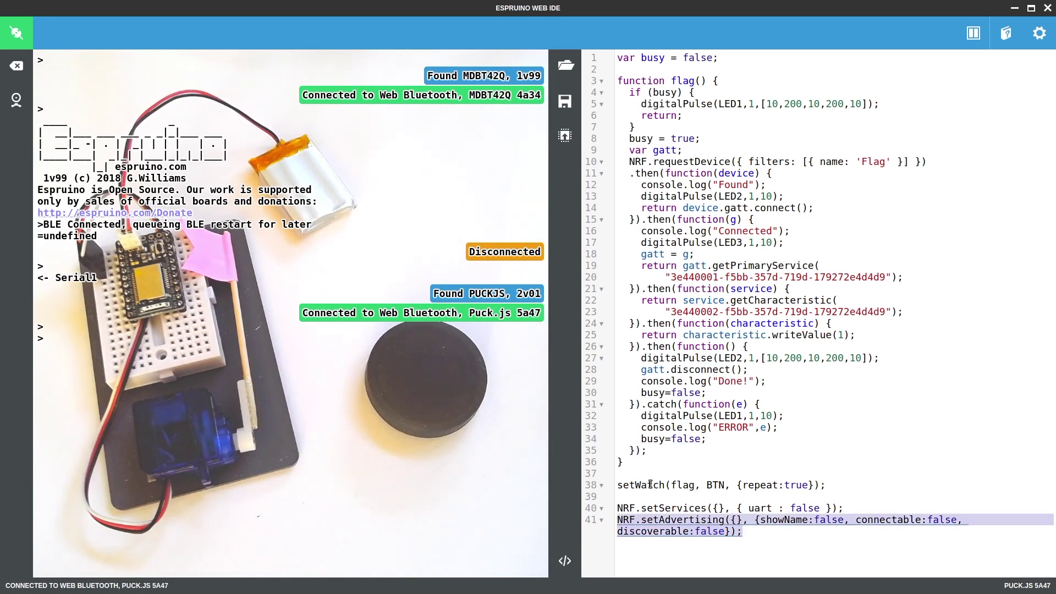
Step: Upload the flag code to the Puck.js and watch the console as button presses log Found, Connected and Done!
left_click(737, 243)
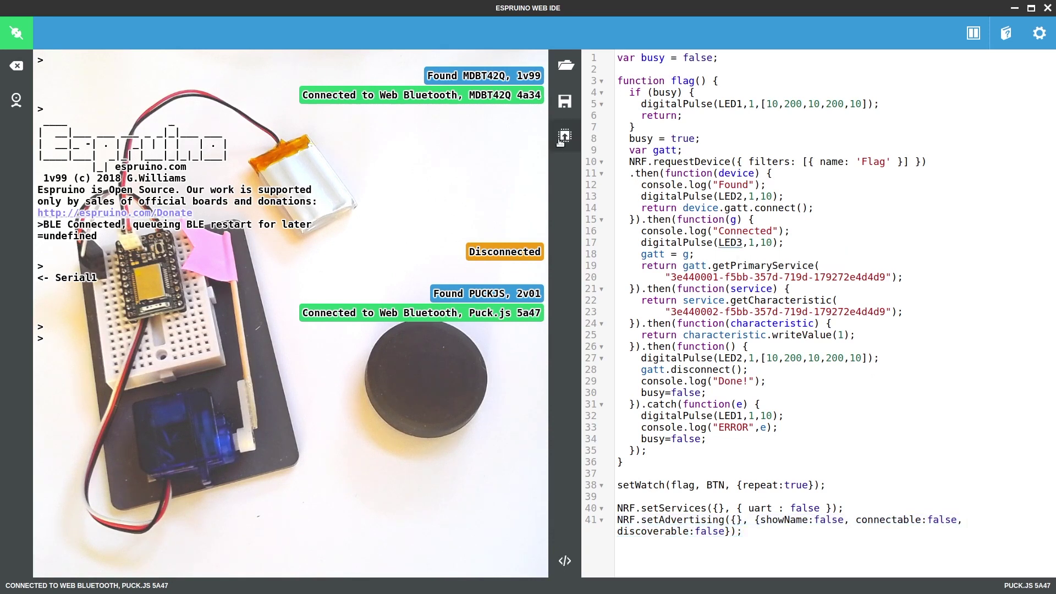
left_click(565, 139)
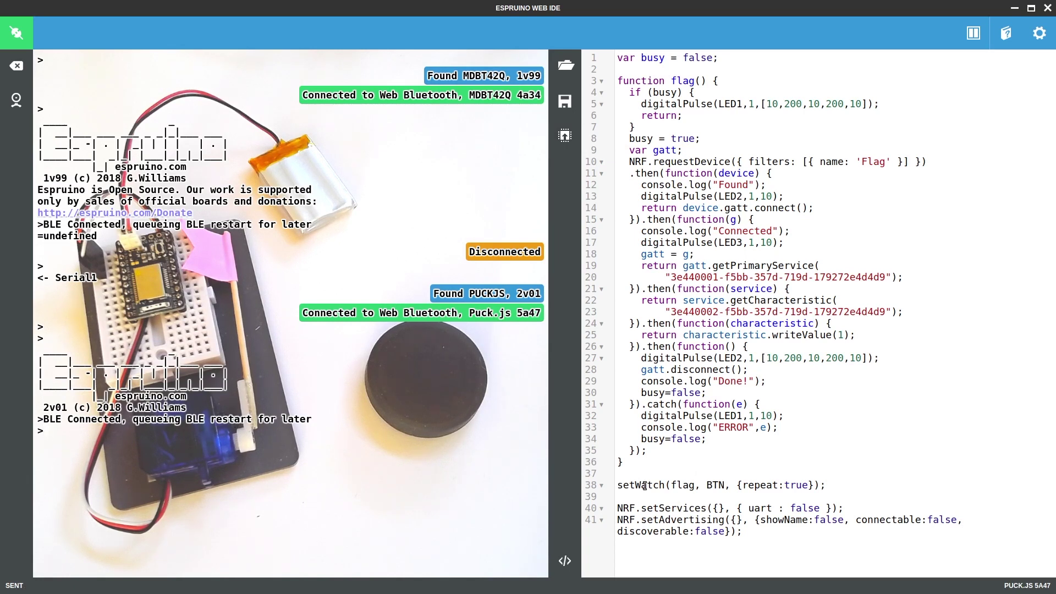
left_click_drag(718, 508, 841, 508)
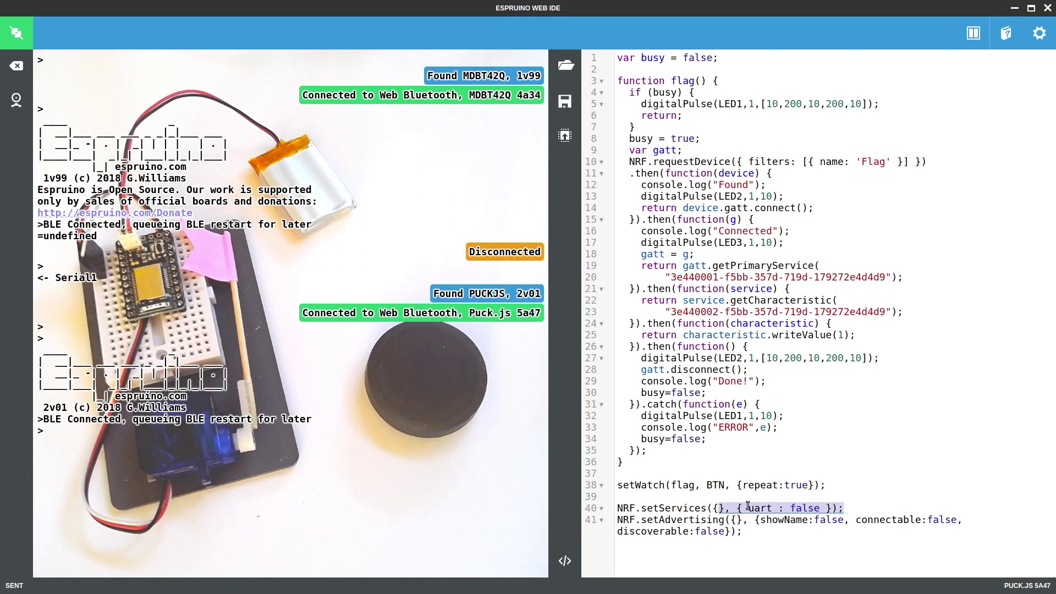
left_click(404, 469)
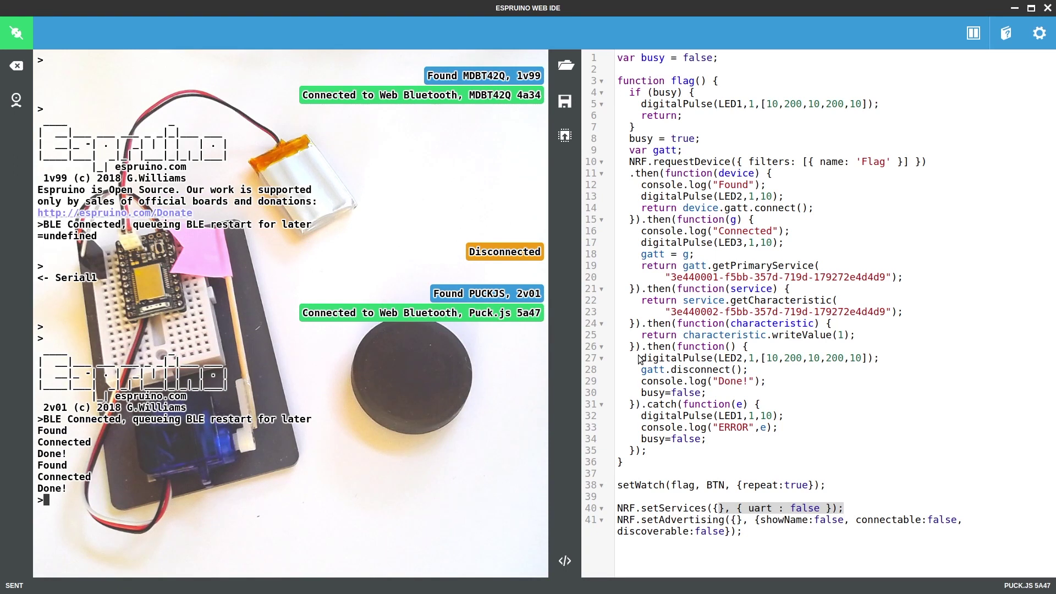
Step: Add a global var service,characteristic declaration below busy = false
double_click(757, 289)
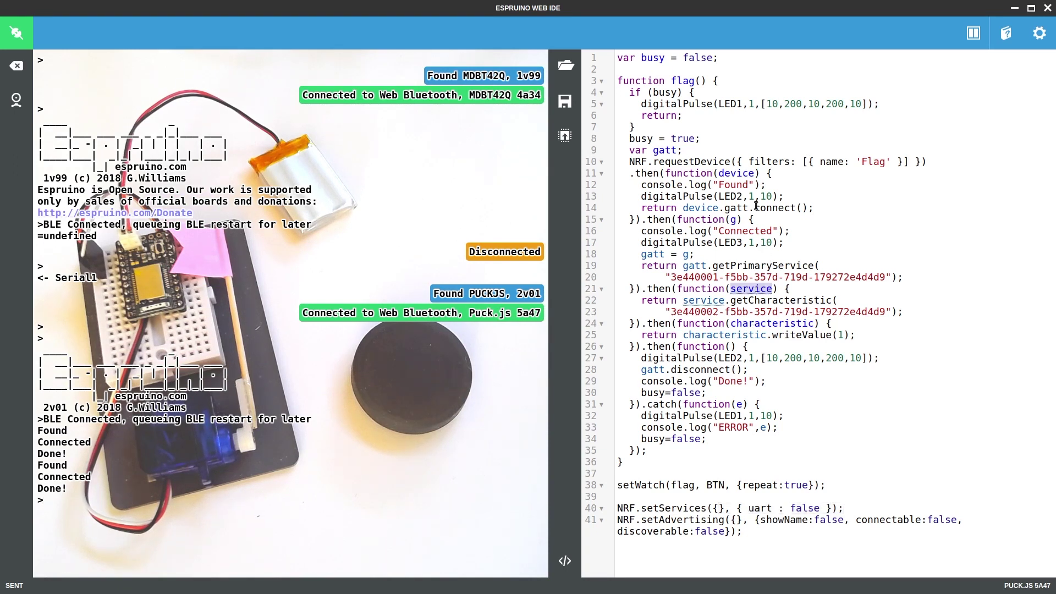
left_click(742, 79)
key("Return")
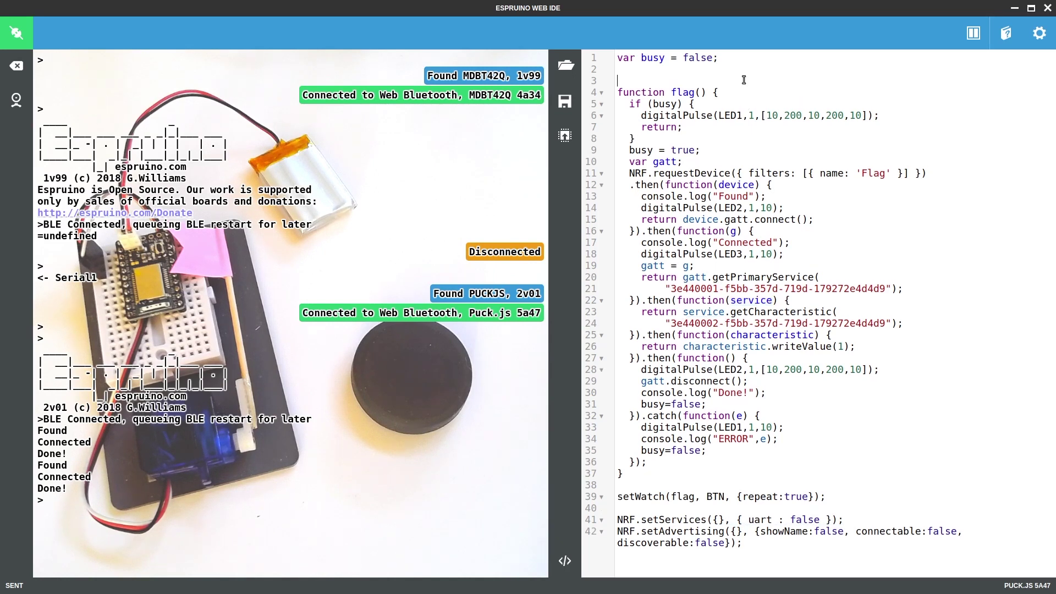
key("Return")
key("Up")
type("ar service")
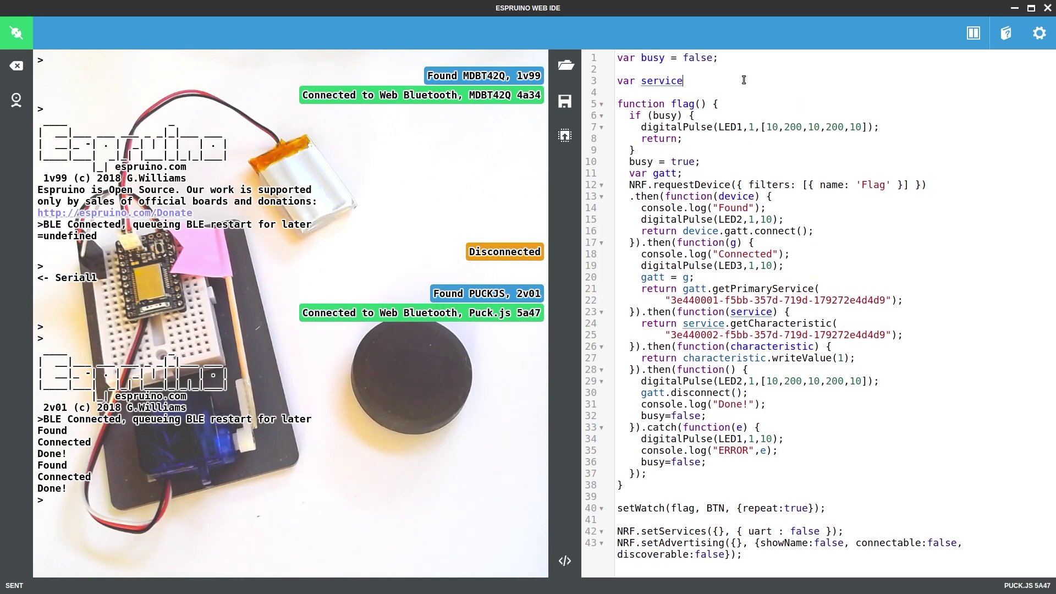
double_click(792, 349)
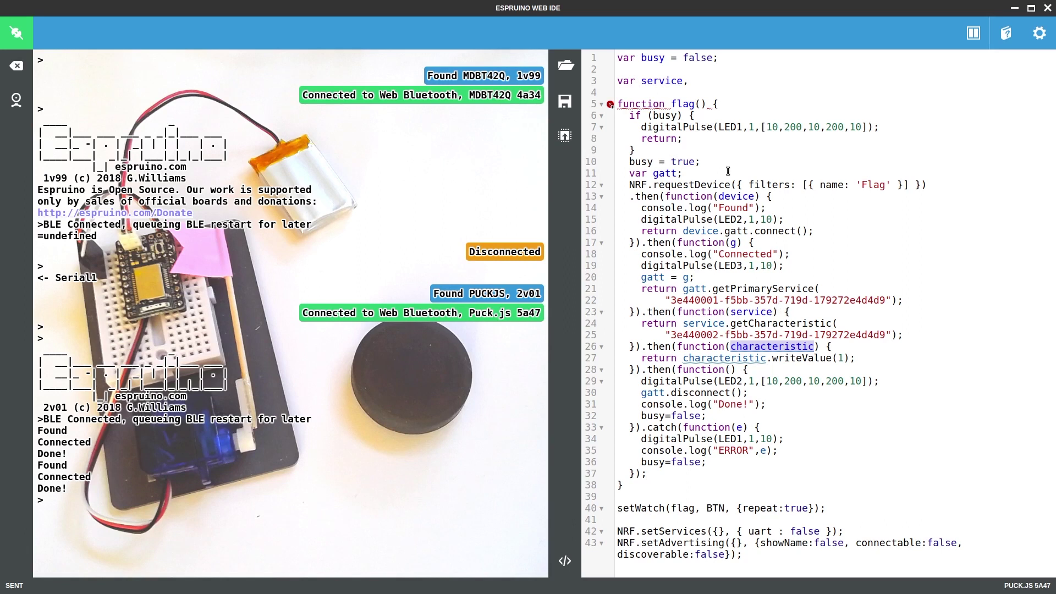
key("ctrl+c")
left_click(720, 82)
key("ctrl+v")
type(";")
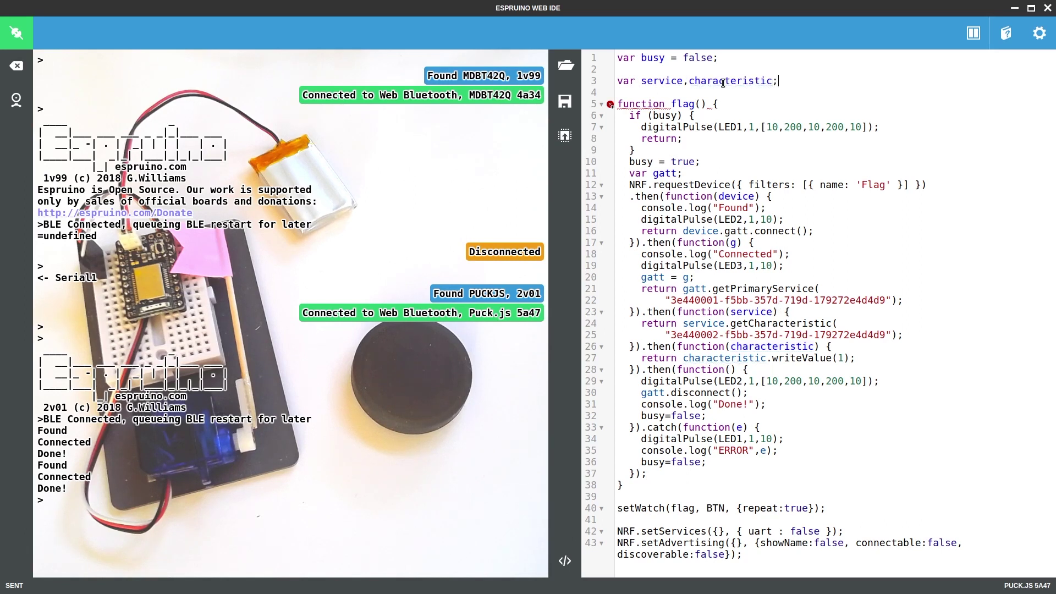
Step: Rename the callback parameters to c and s and store them in characteristic and service
double_click(756, 346)
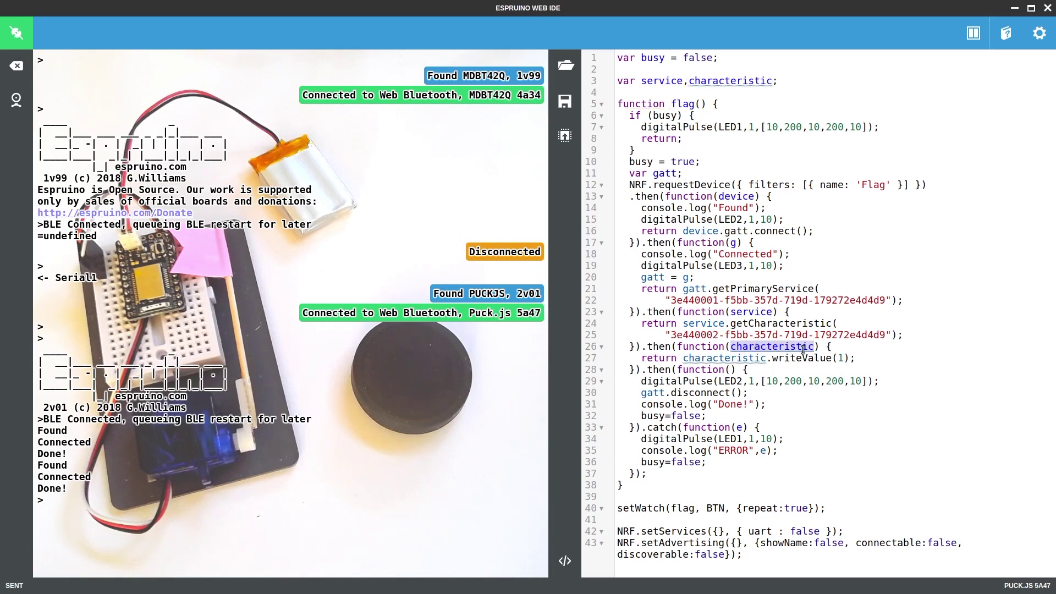
type("c")
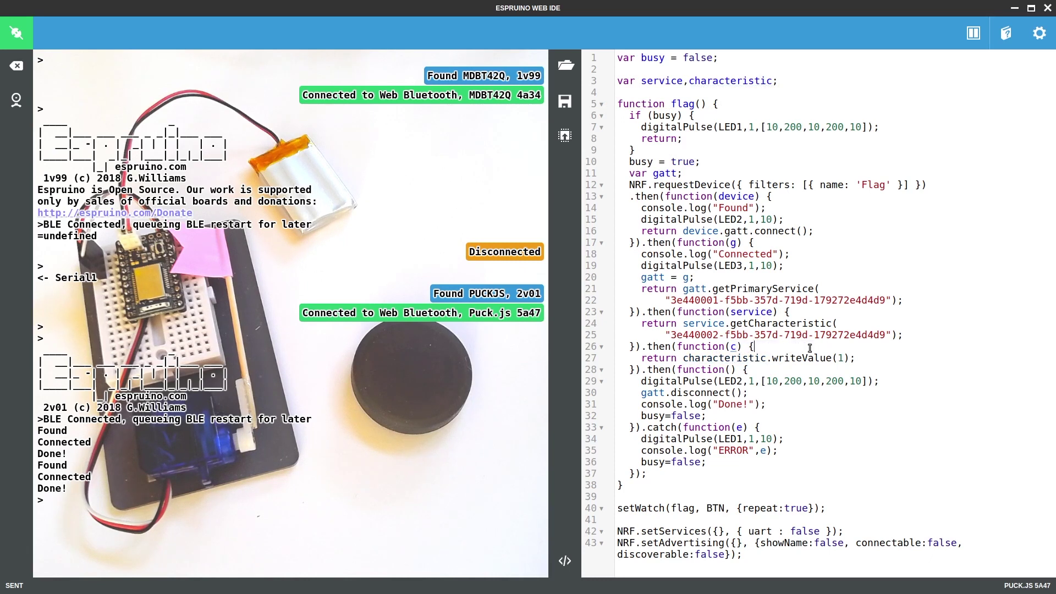
key("End")
key("Return")
type("characteristic = c")
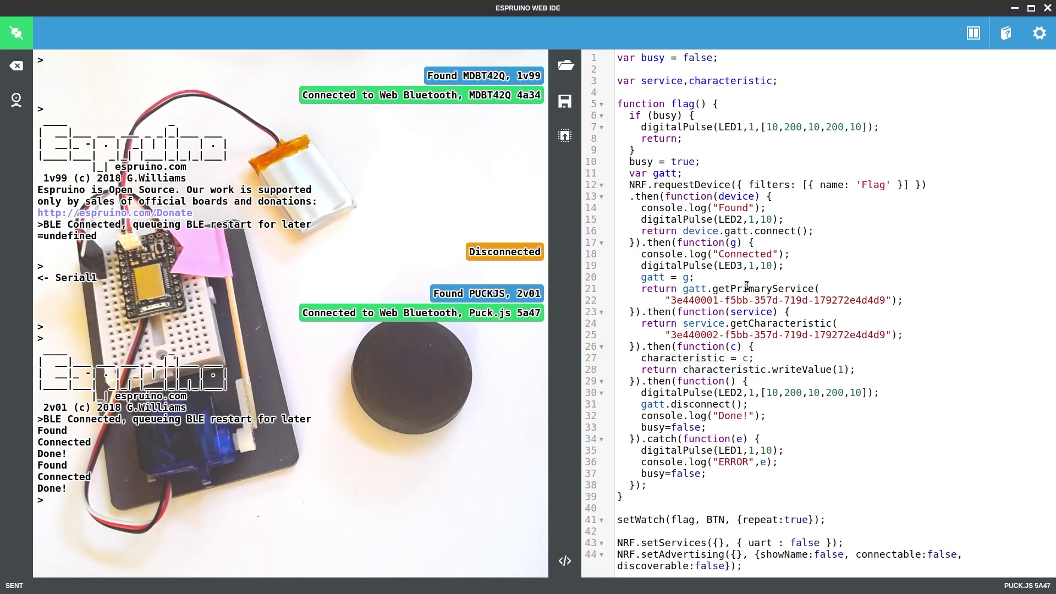
double_click(665, 81)
double_click(752, 312)
type("s")
left_click(789, 313)
key("Return")
type("service = s;")
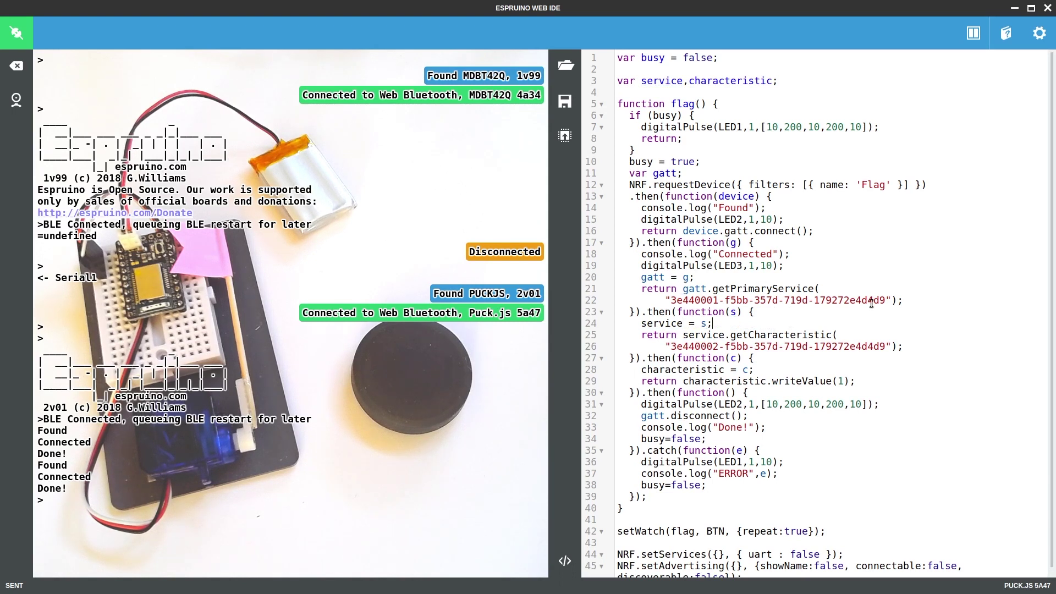
Step: Prefix getPrimaryService with service|| and getCharacteristic with characteristic|| to reuse cached values
left_click(684, 289)
type("service")
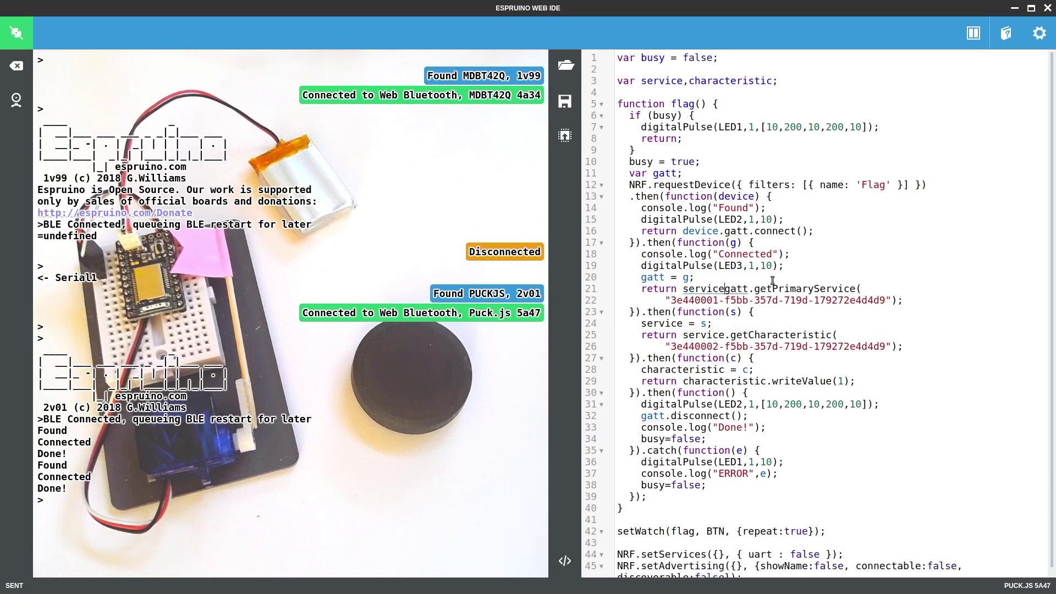
type("||")
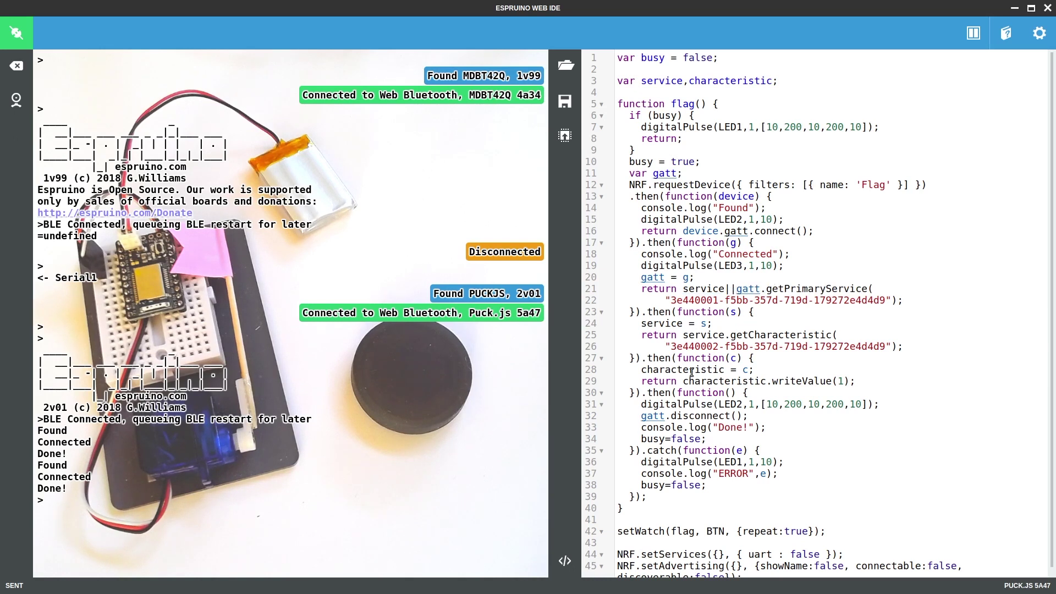
double_click(692, 370)
left_click(683, 335)
key("ctrl+v")
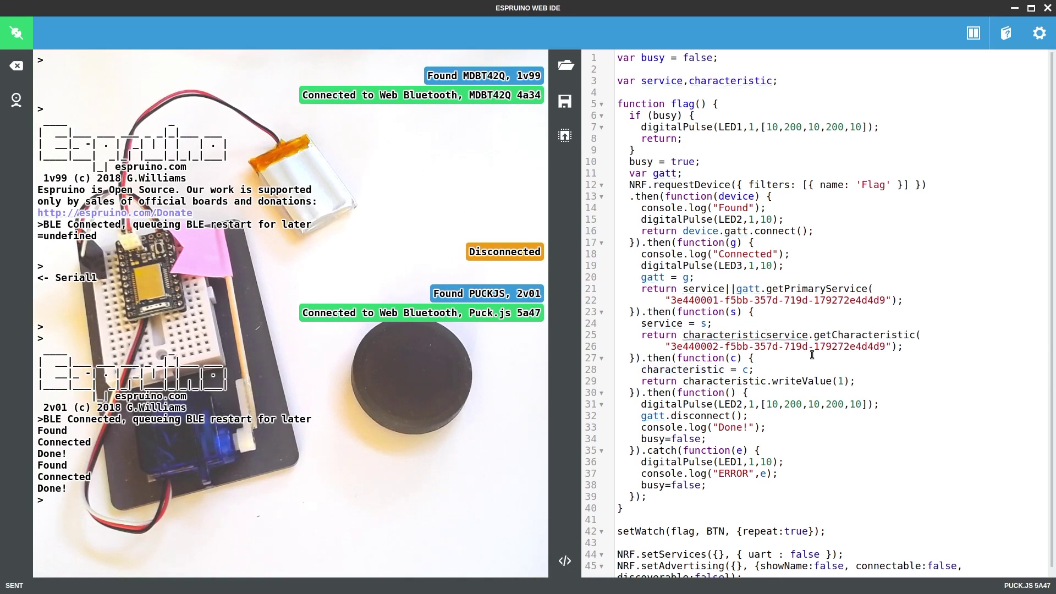
type("||")
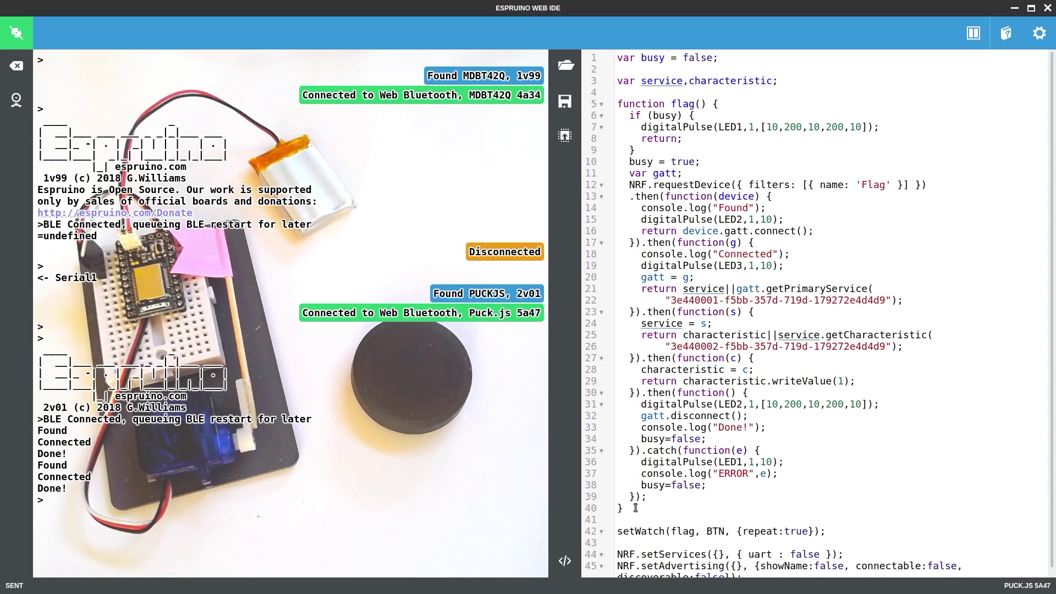
Step: Upload the caching version of the client code to the Puck.js
left_click(564, 138)
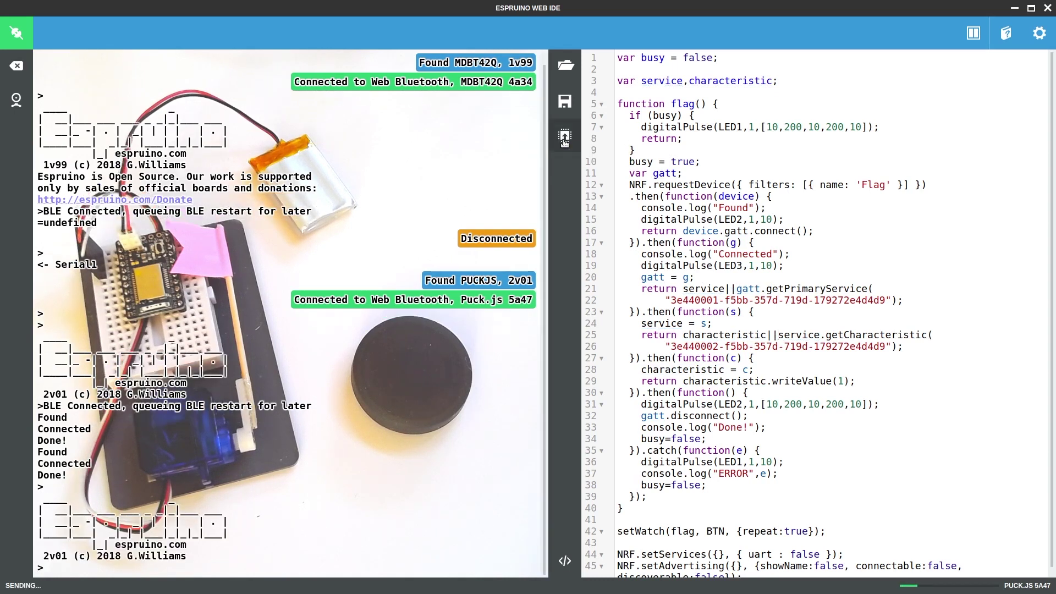